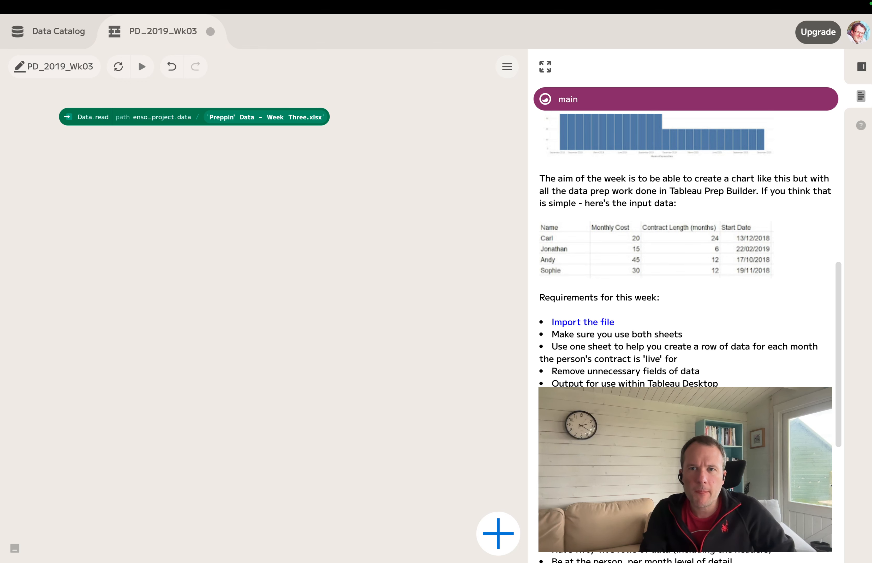
- Review the challenge requirements and read the Contract Details sheet from the Week Three workbook
scroll(684, 294, down, 6)
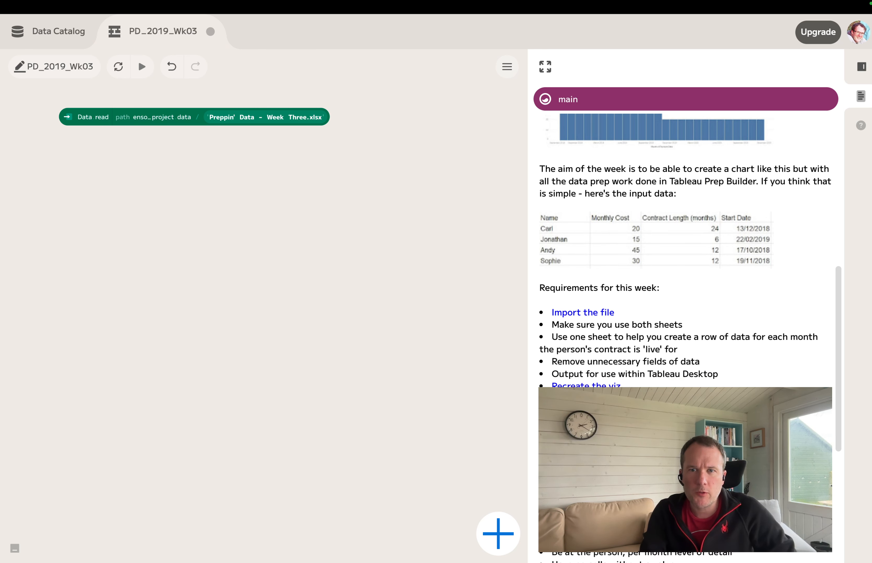
scroll(685, 293, up, 1)
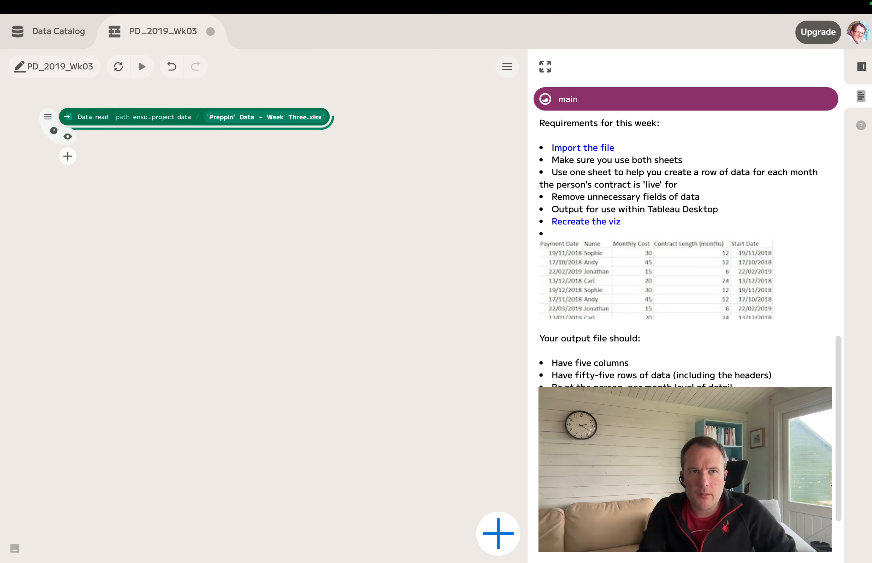
click(194, 118)
click(67, 137)
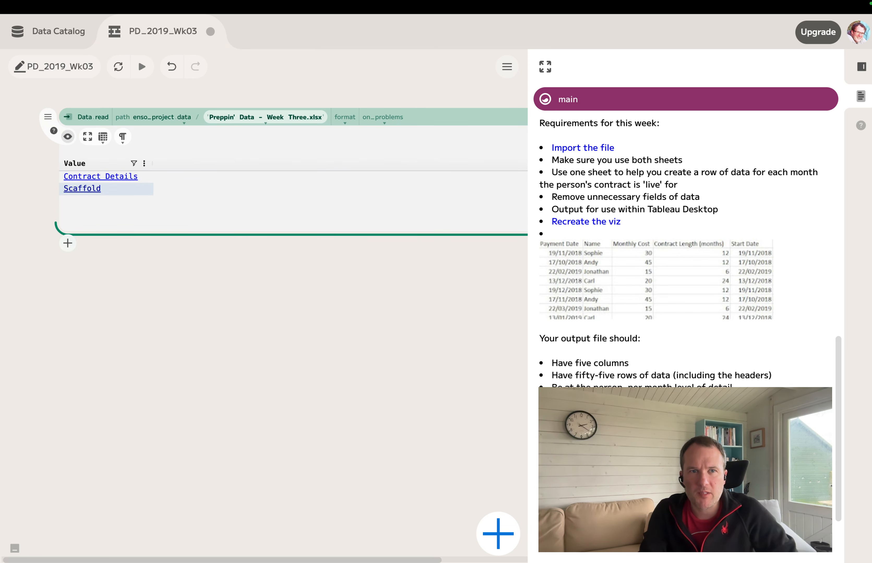
click(101, 177)
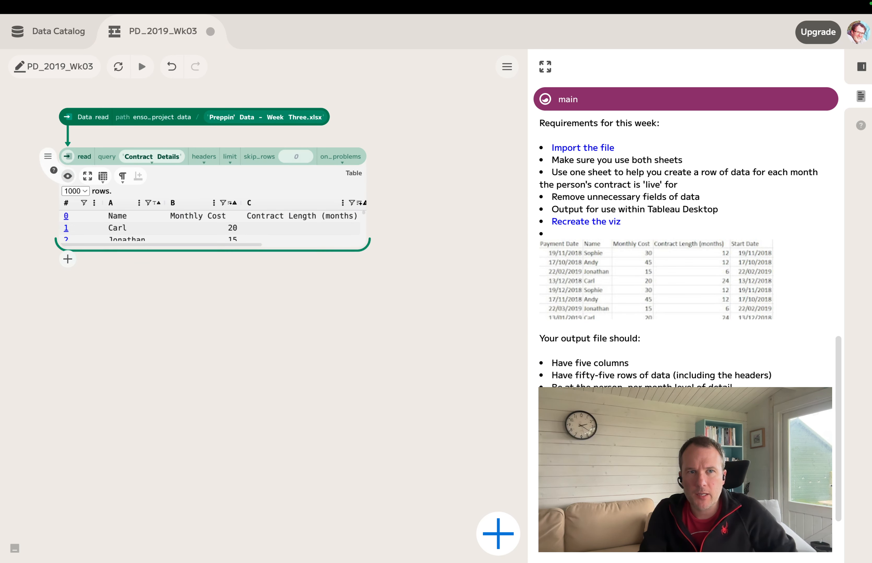
- Inspect the full Contract Details table and set the sheet read's headers option to Has_Headers
click(87, 176)
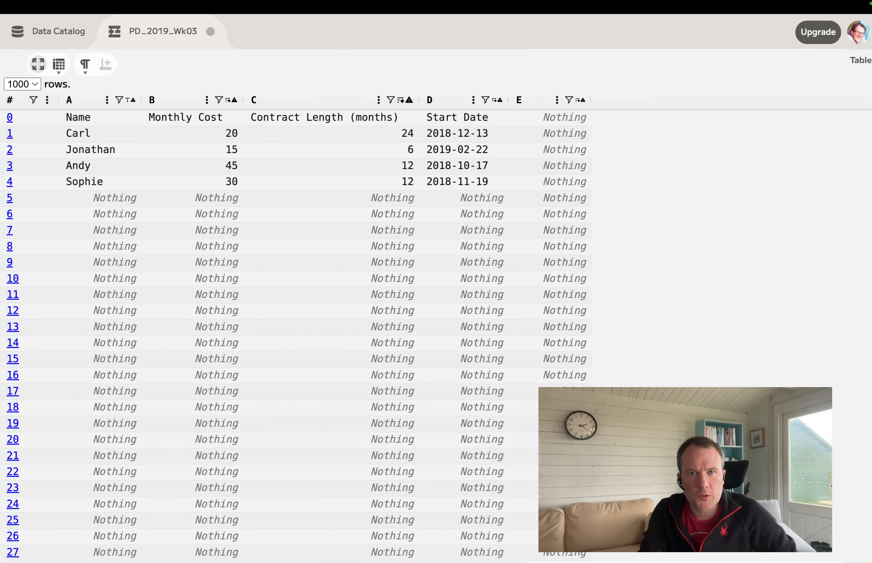
click(12, 64)
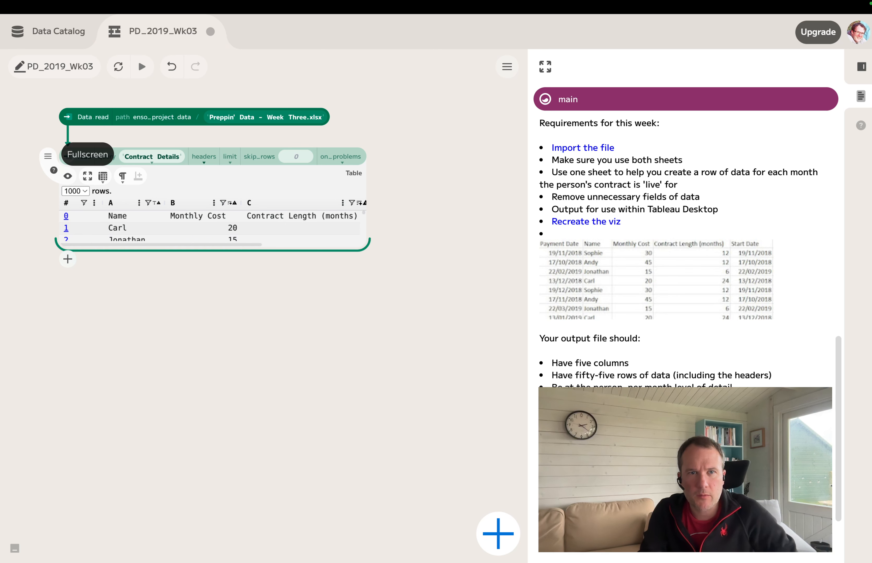
click(204, 157)
click(216, 188)
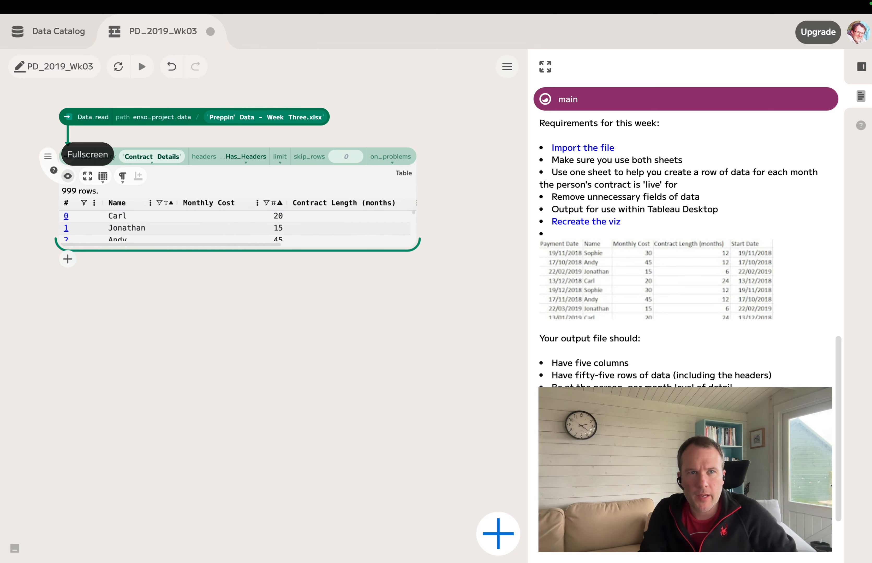
click(68, 176)
- Add a remove_blank_columns component after the Contract Details read
click(68, 197)
key(Down)
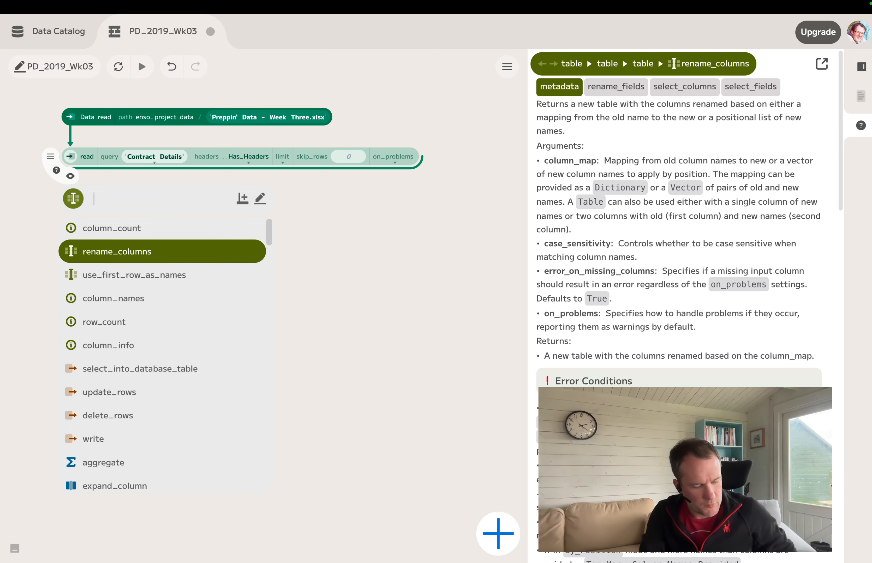
text(bl)
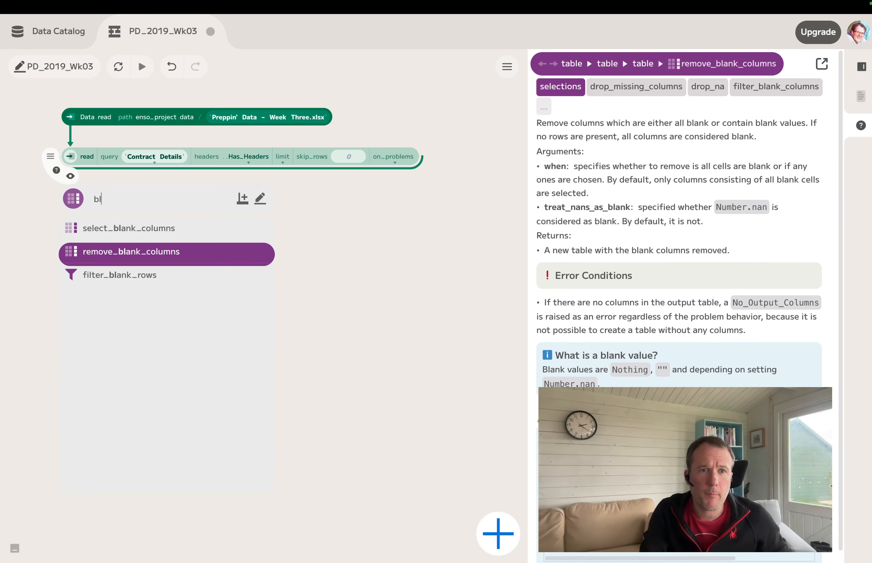
key(Return)
- Add a filter_blank_rows component after the blank column removal and check the cleaned contract table
click(70, 235)
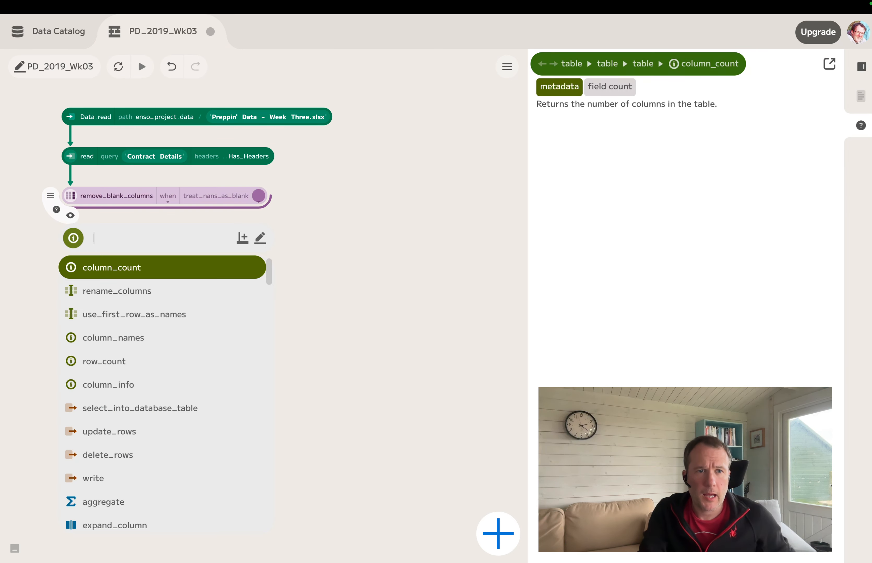
text(bl)
key(Down)
key(Down)
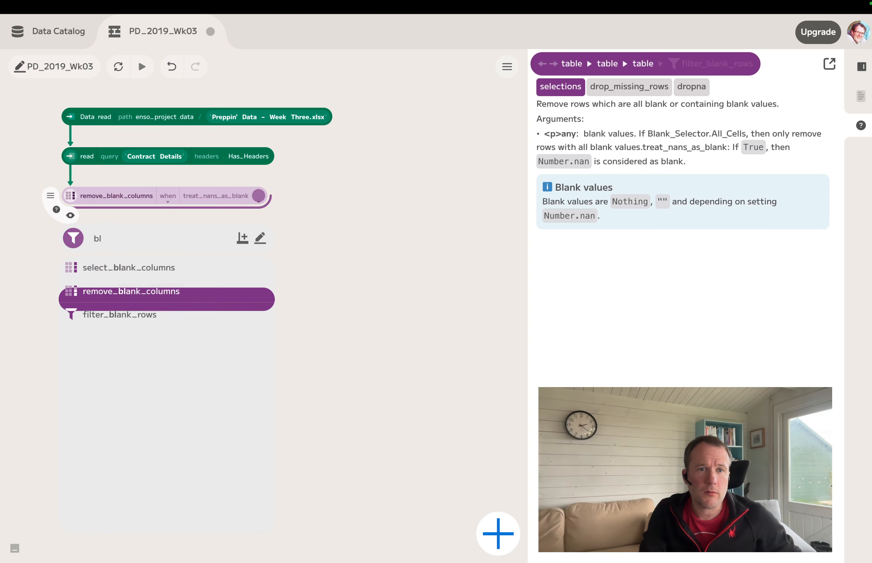
key(Return)
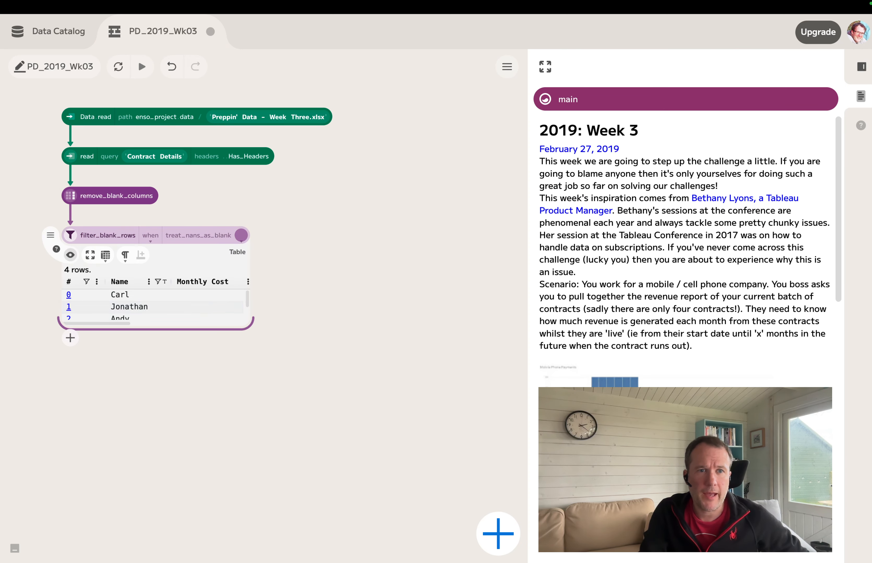
click(90, 255)
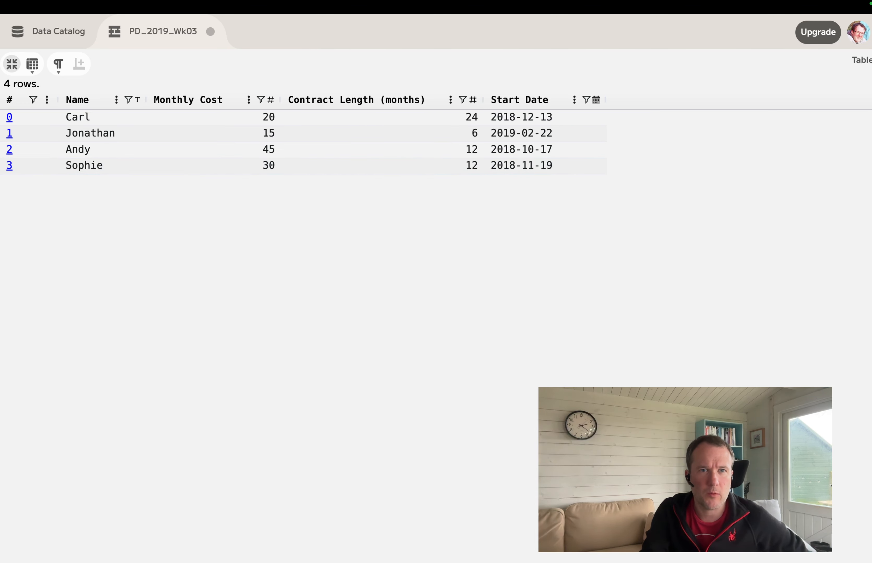
key(Escape)
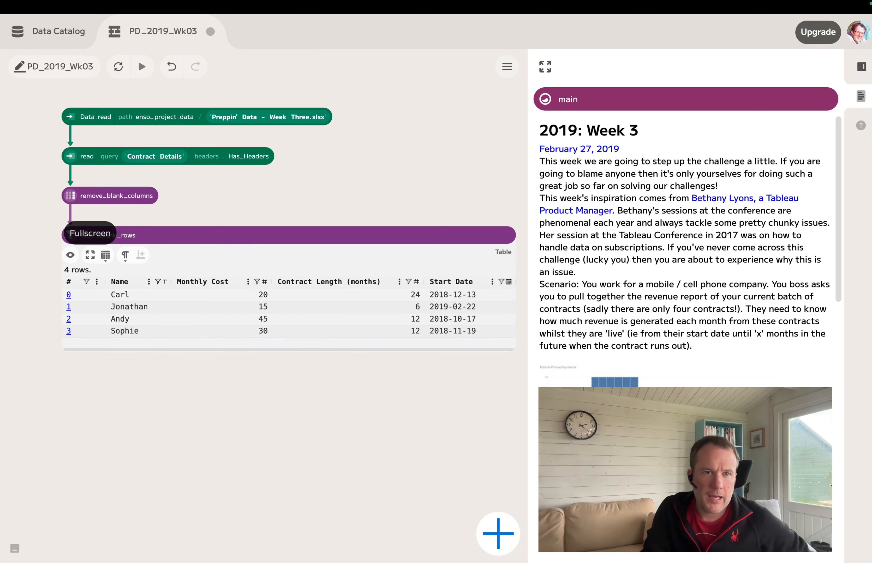
click(70, 255)
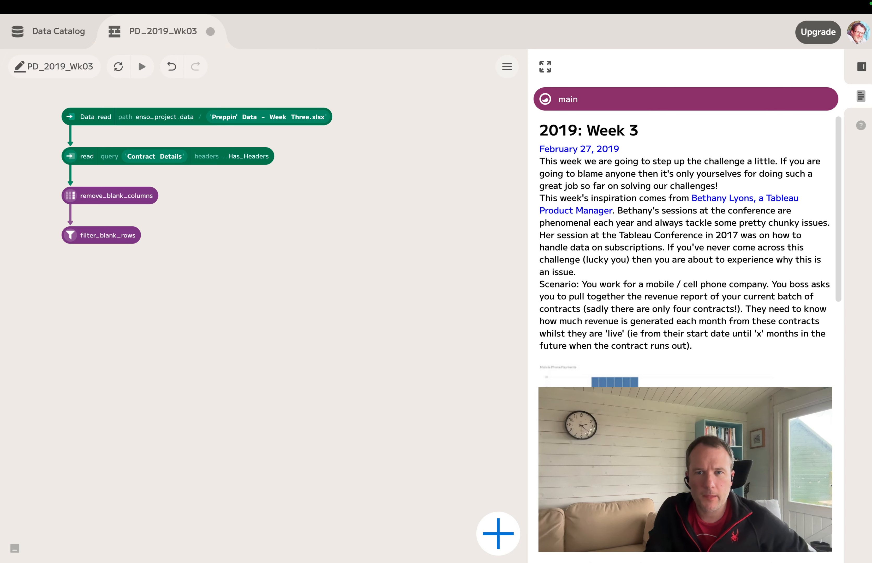
- Move the Contract Details read and its two cleanup components aside and paste a copy of all three beneath the workbook read
scroll(685, 257, down, 10)
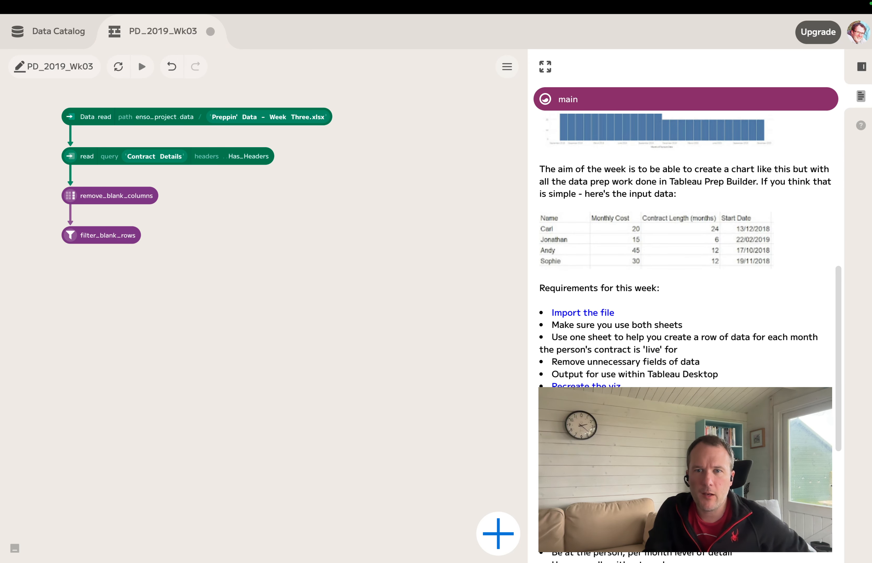
scroll(685, 257, down, 6)
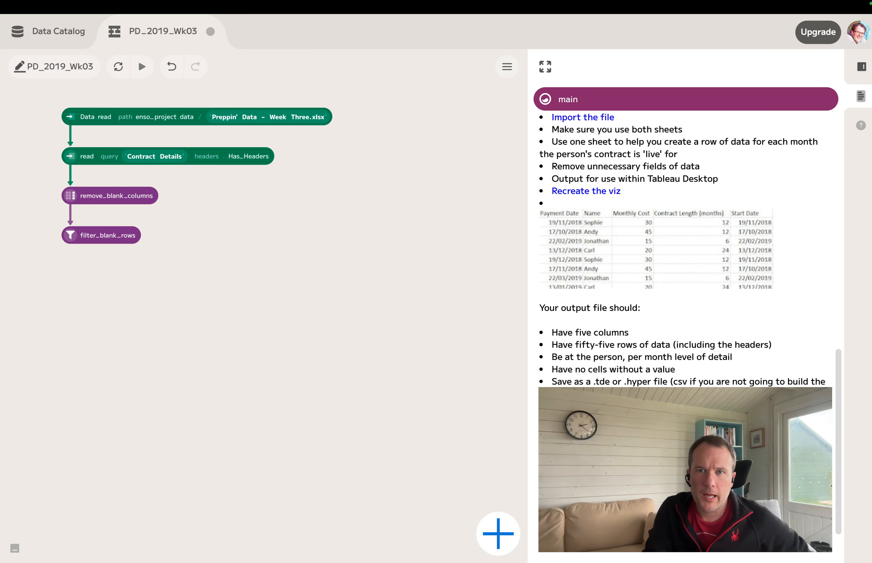
scroll(685, 256, up, 1)
drag(307, 320, 325, 171)
drag(456, 324, 280, 161)
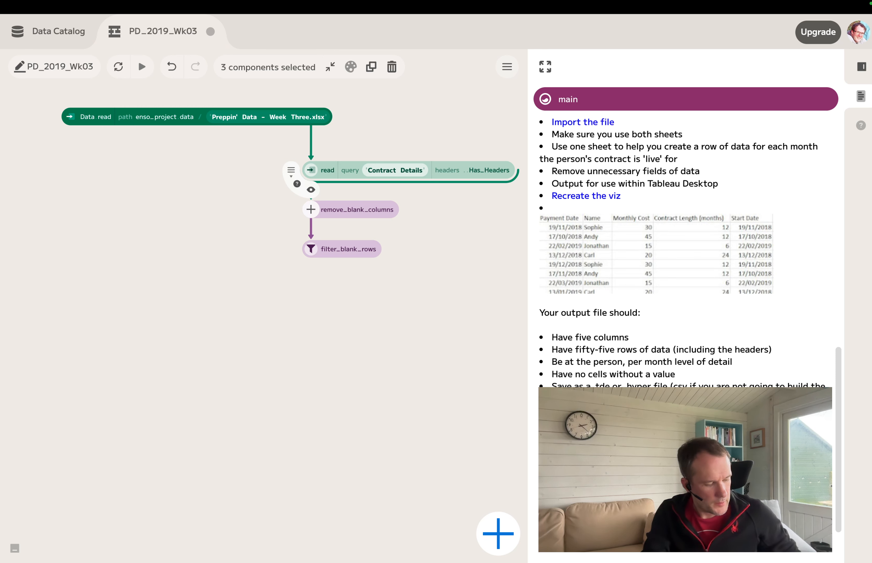
key(super+v)
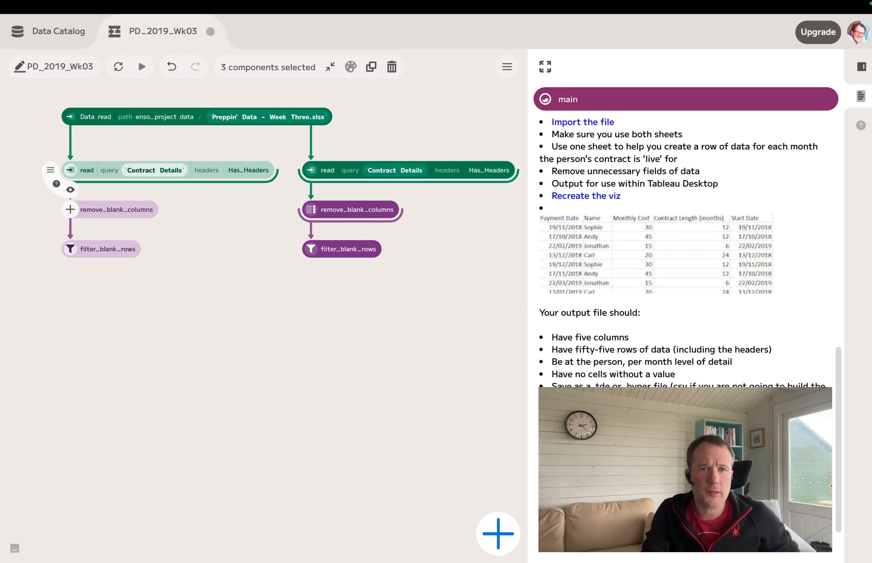
click(174, 227)
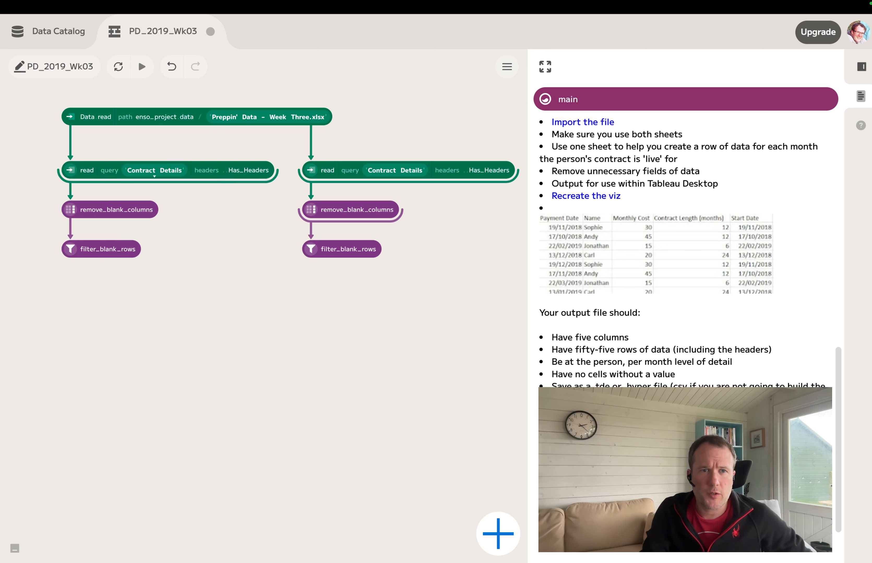
- Switch the copied read to the Scaffold sheet and check the output of its filter_blank_rows component
click(154, 171)
click(120, 227)
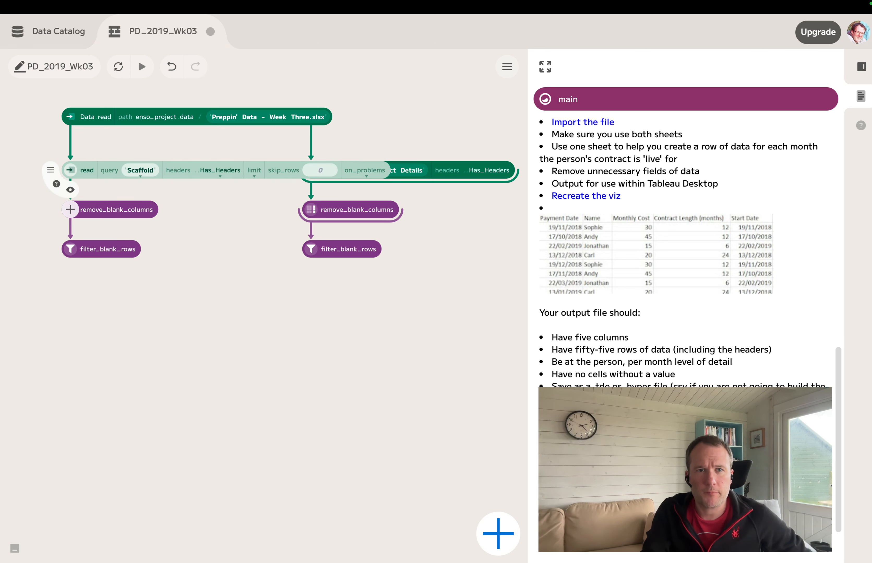
click(71, 269)
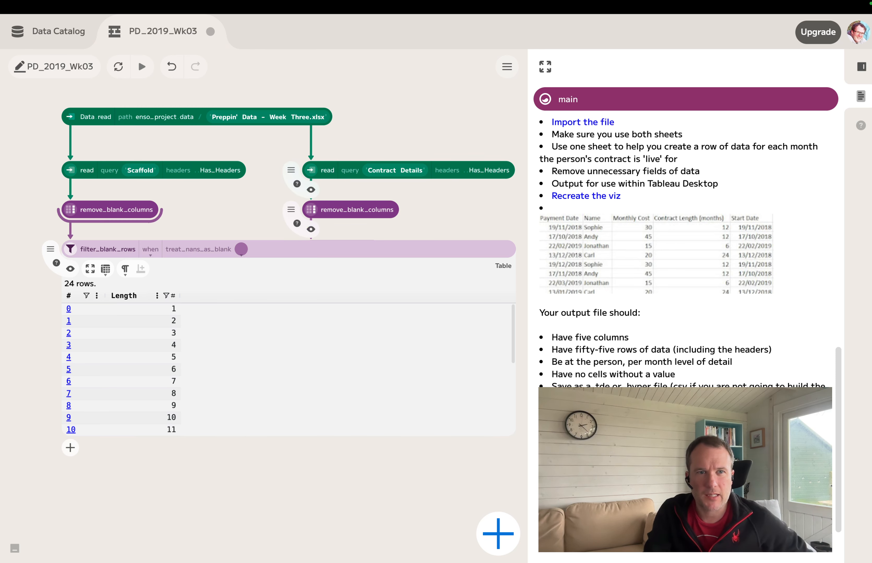
click(70, 269)
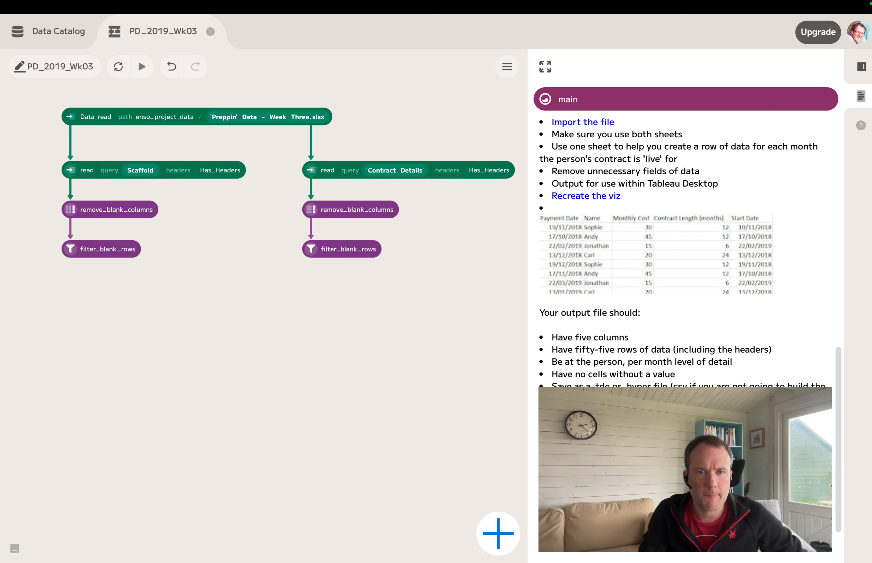
- Add a set component after filter_blank_rows in the Contract Details branch
mouse_move(341, 249)
click(311, 289)
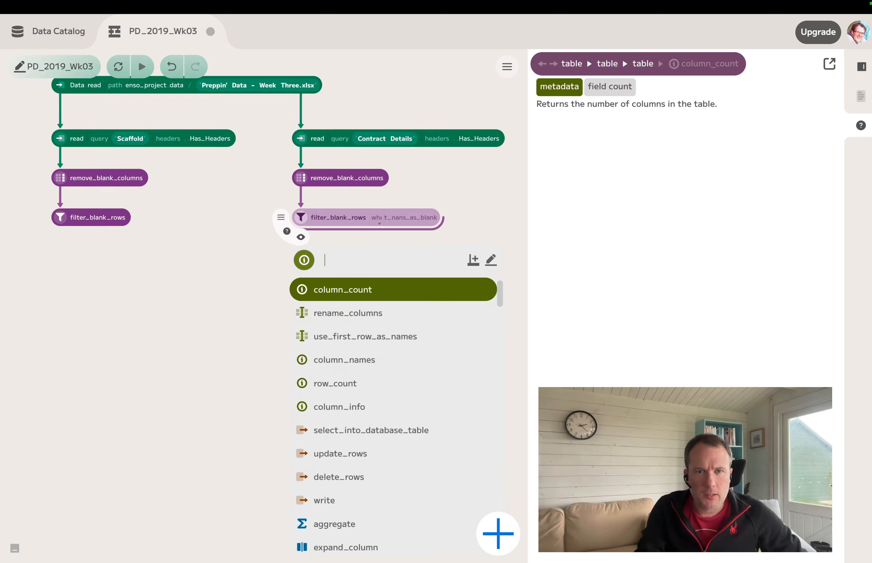
text(set)
key(Down)
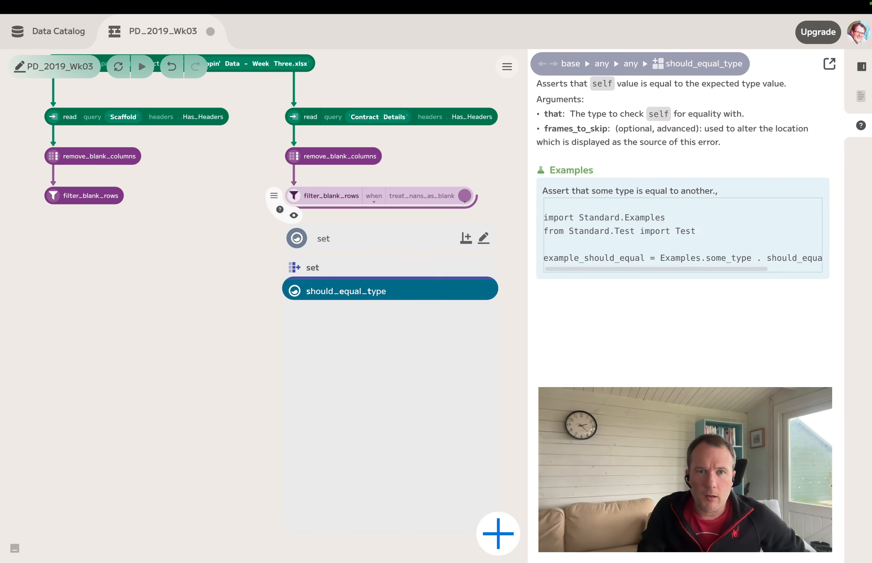
key(Up)
key(Return)
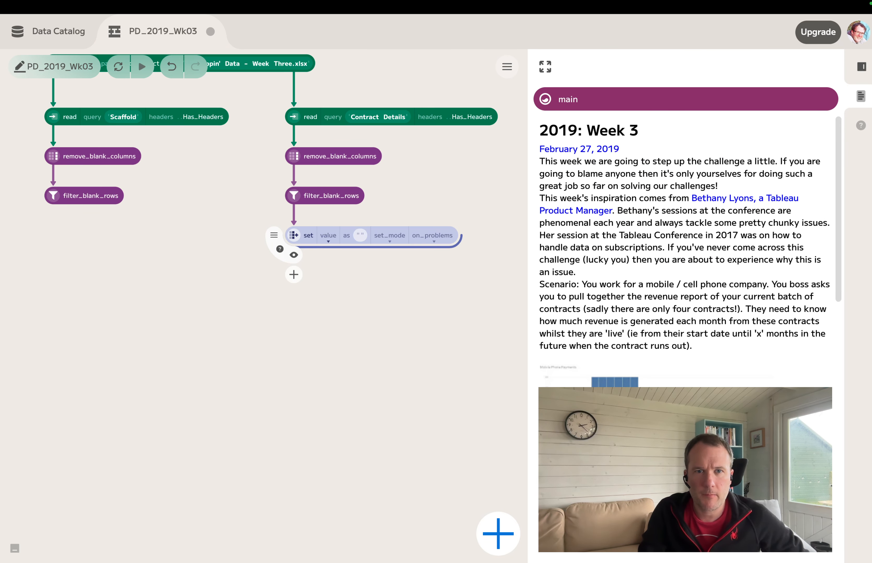
- Configure the set component to create a column named Zero with the number value 0, and check the table
key(Down)
key(Down)
key(Down)
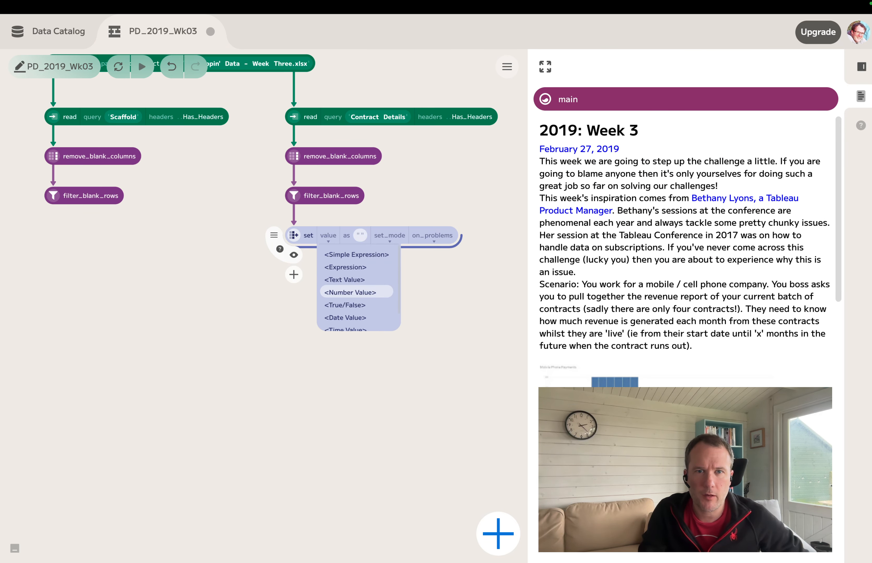
key(Return)
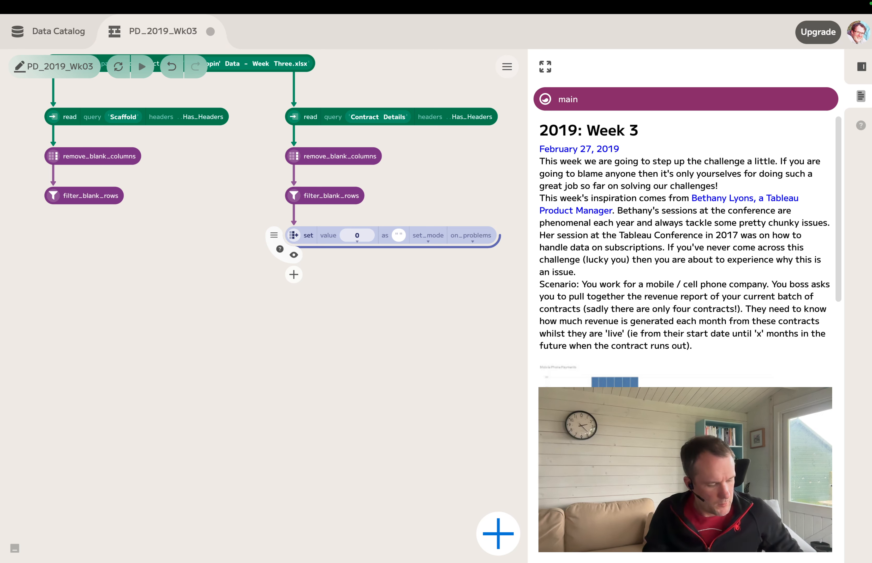
text(Zero)
key(Return)
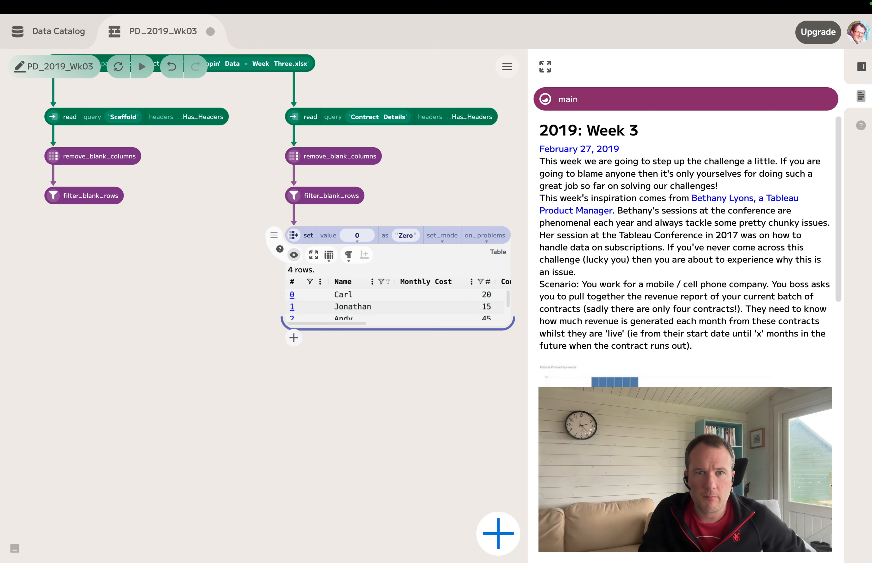
click(313, 255)
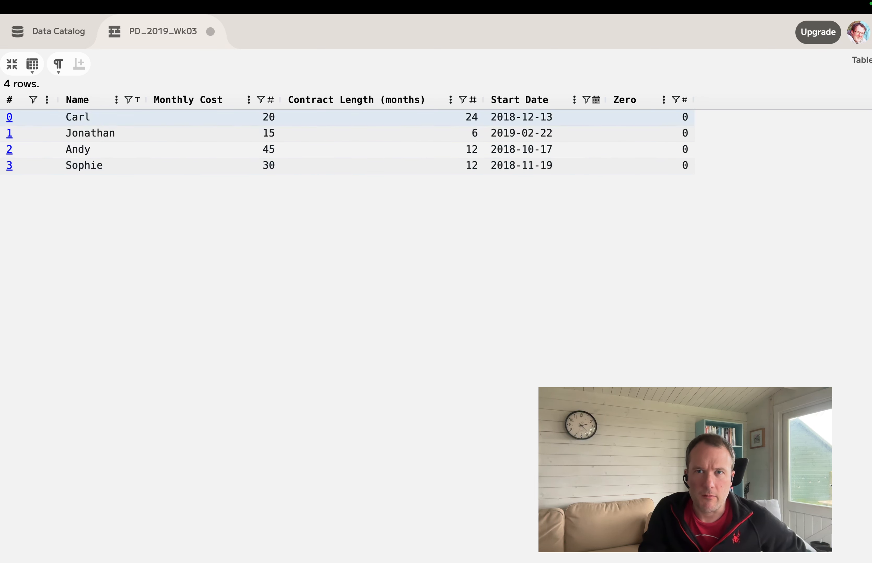
click(12, 64)
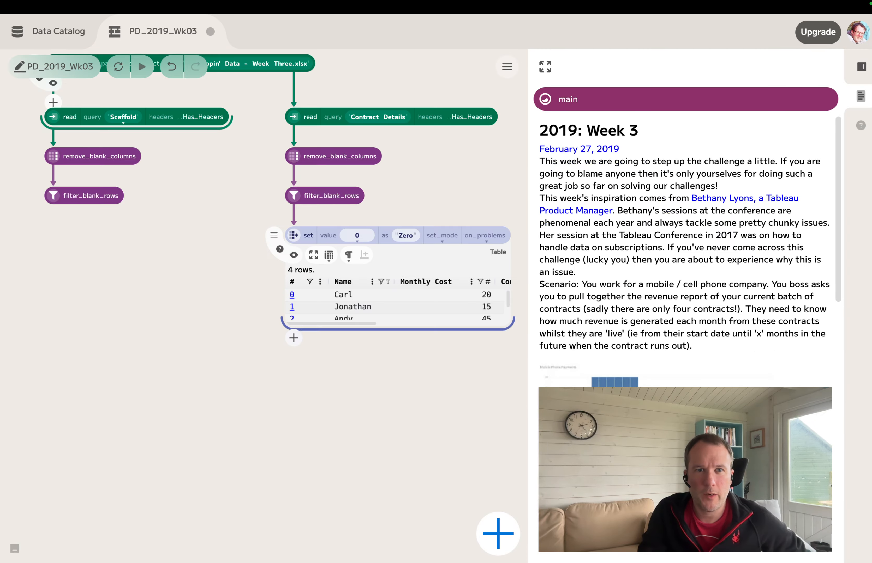
click(294, 254)
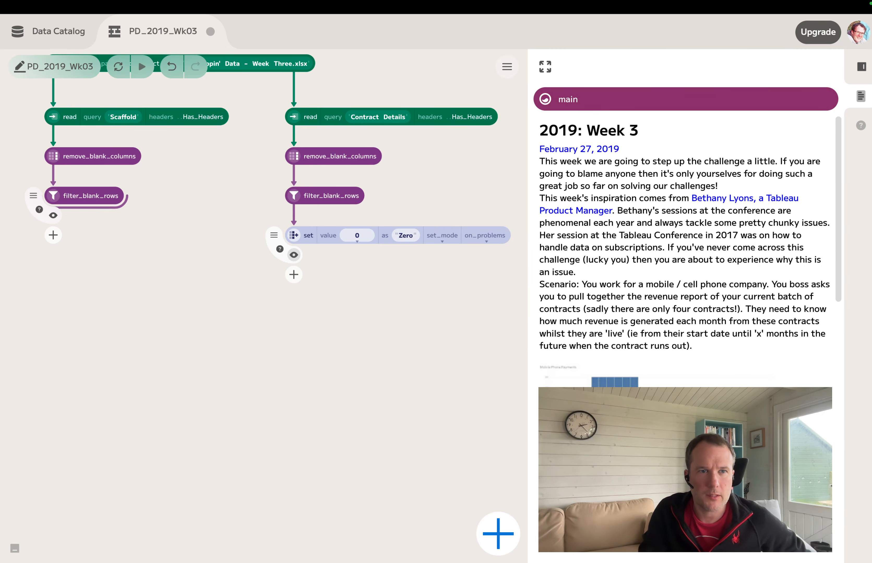
- Add a join component after filter_blank_rows in the Scaffold branch
click(53, 235)
key(Down)
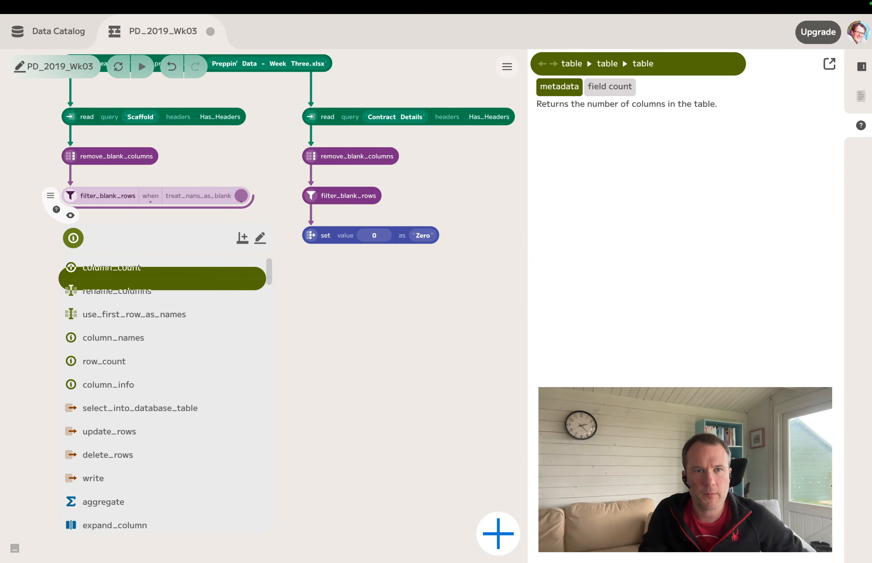
text(joi)
key(Down)
key(Down)
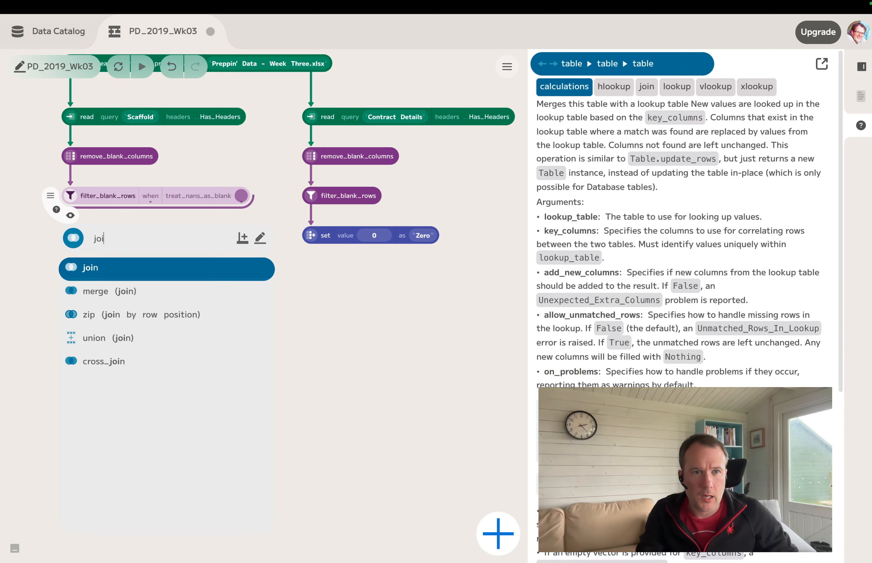
key(Up)
key(Up)
key(Return)
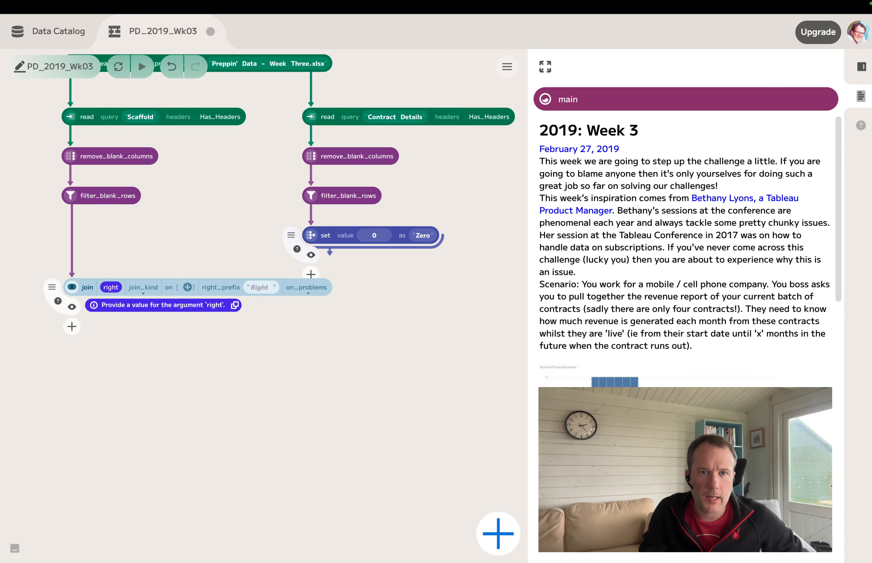
- Connect the Zero set component's output as the join's right table and set the join kind to Inner
drag(146, 262, 111, 287)
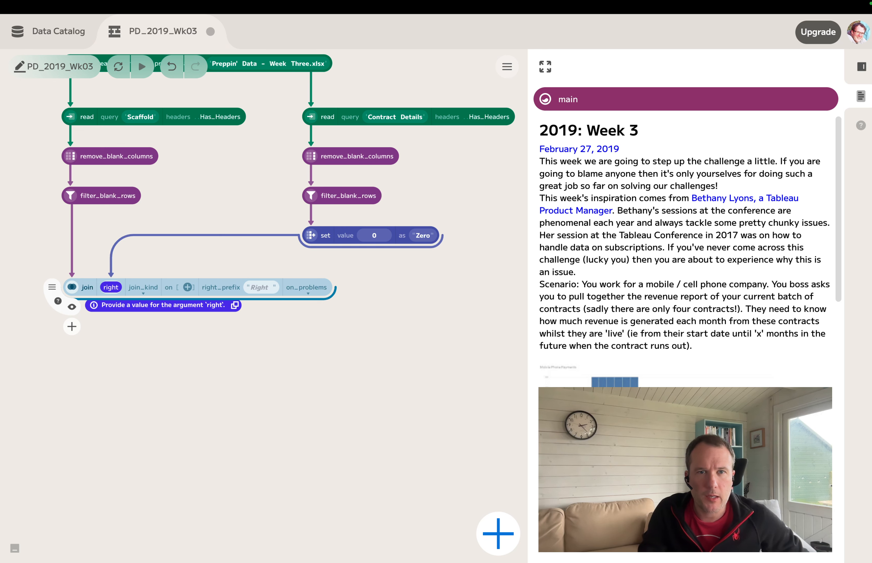
click(142, 287)
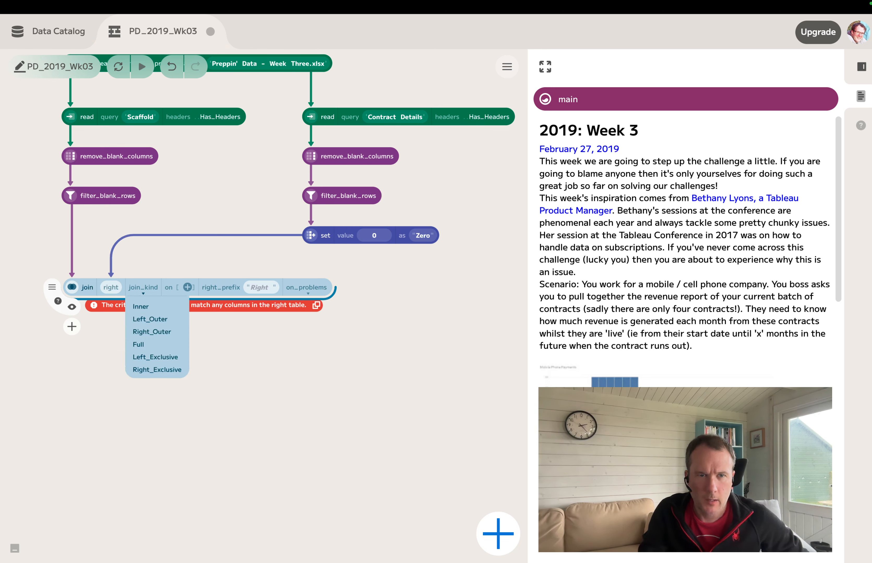
click(157, 306)
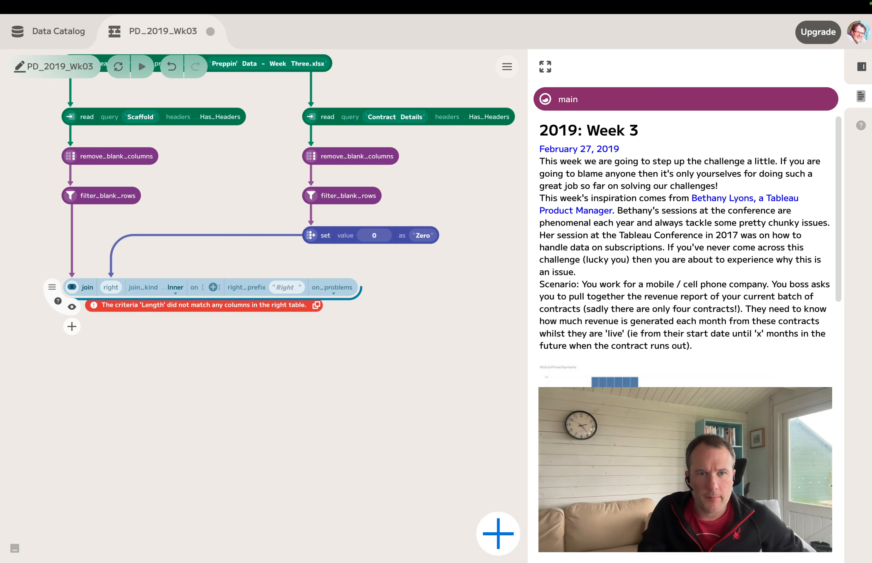
- Add a Between join condition matching Length against Zero as the lower bound and Contract Length (months) as the upper bound
click(213, 287)
click(230, 288)
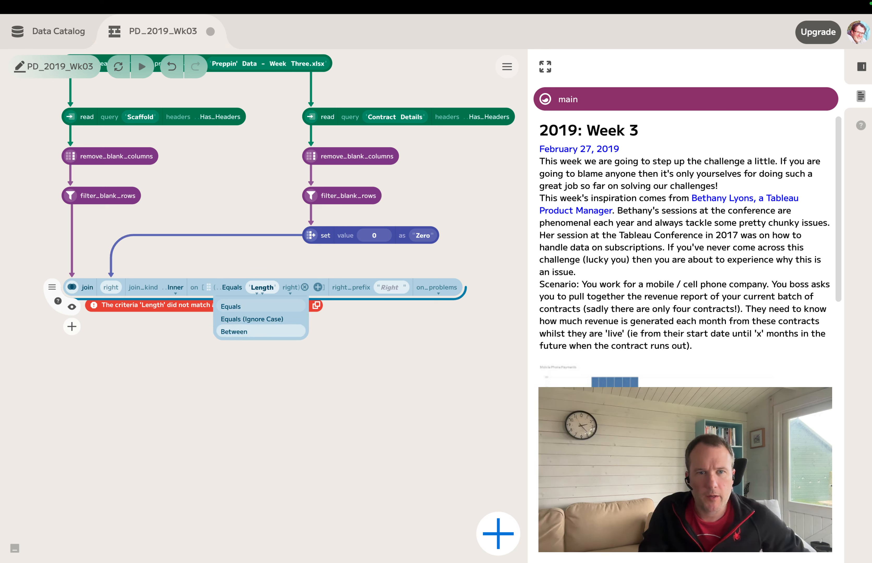
click(234, 332)
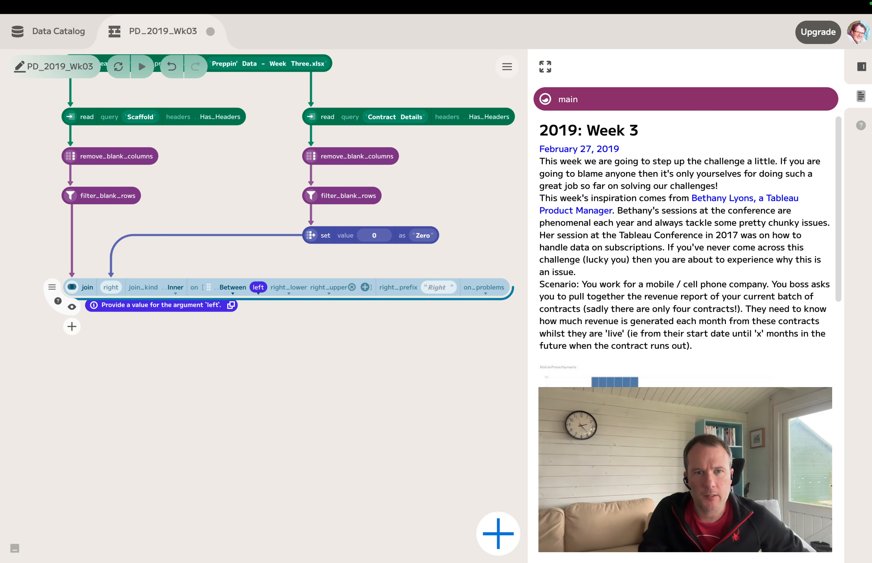
click(267, 307)
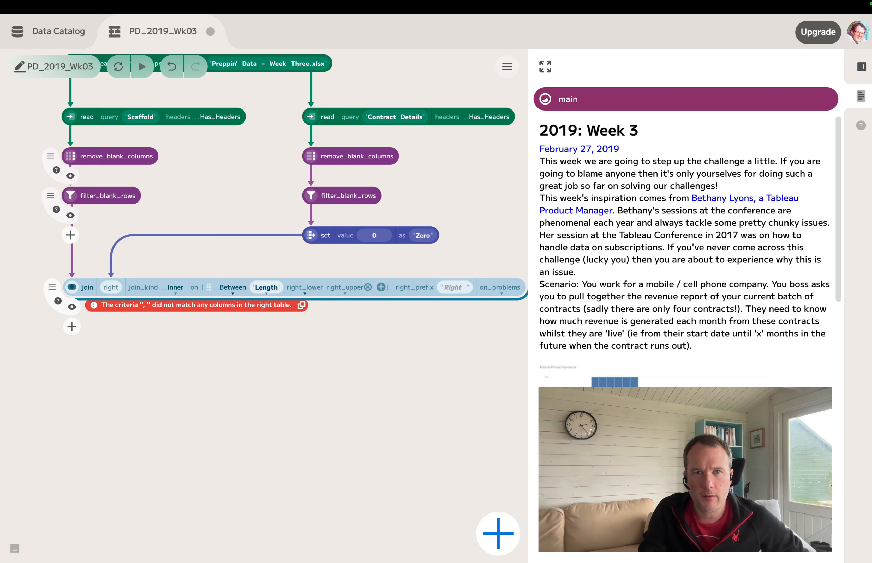
click(304, 288)
click(301, 358)
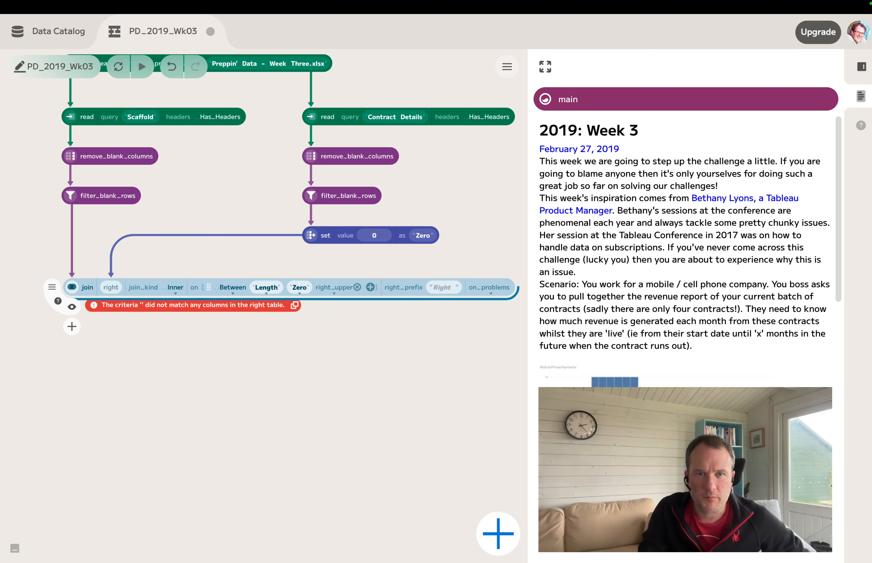
click(333, 288)
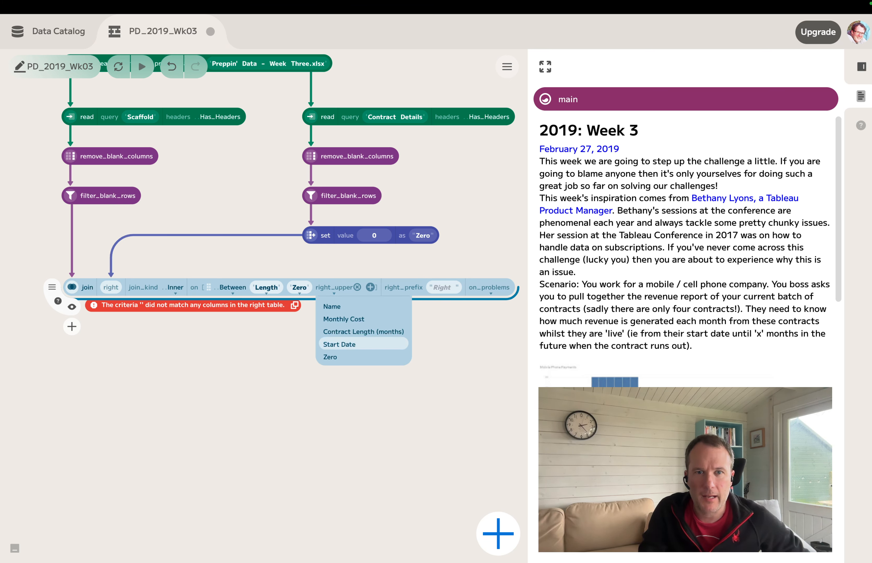
click(363, 332)
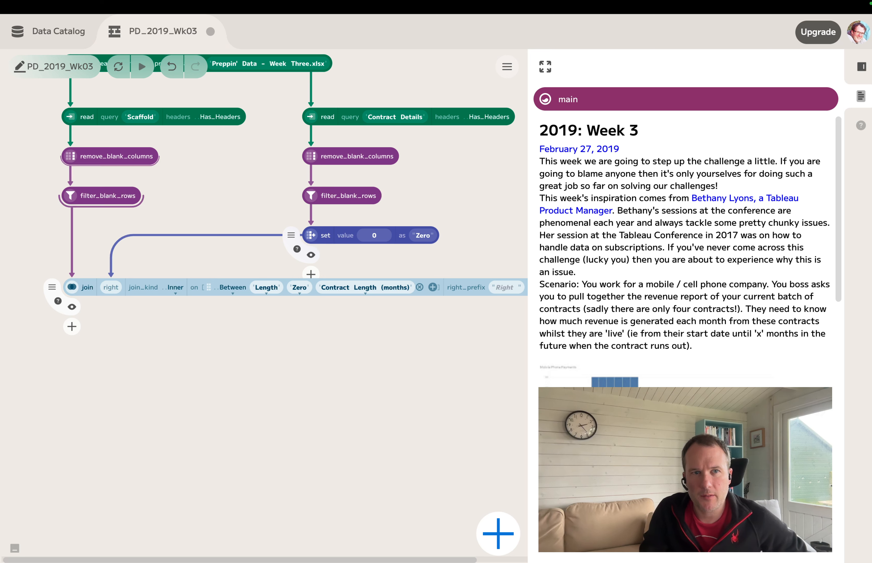
- Examine the join's output table at full size and compare it with the output requirements in the challenge notes
click(72, 307)
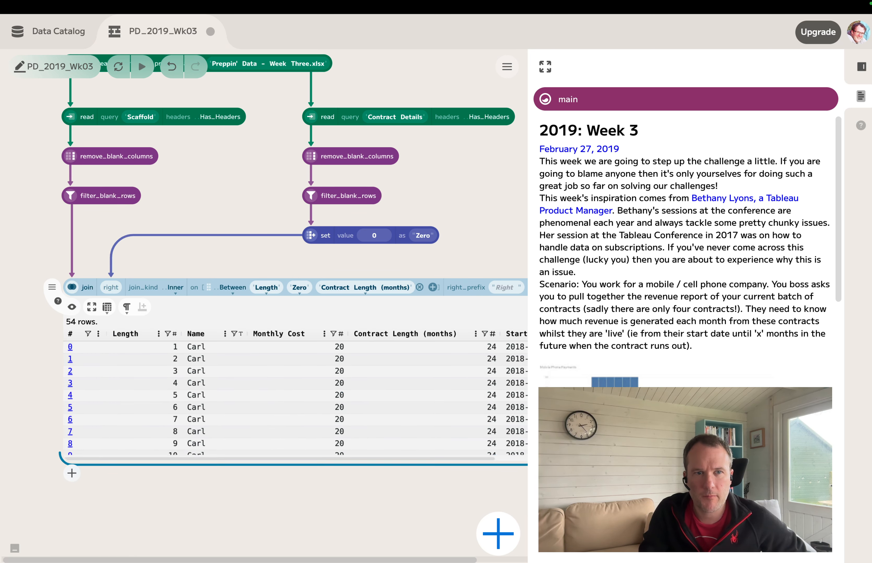
click(92, 307)
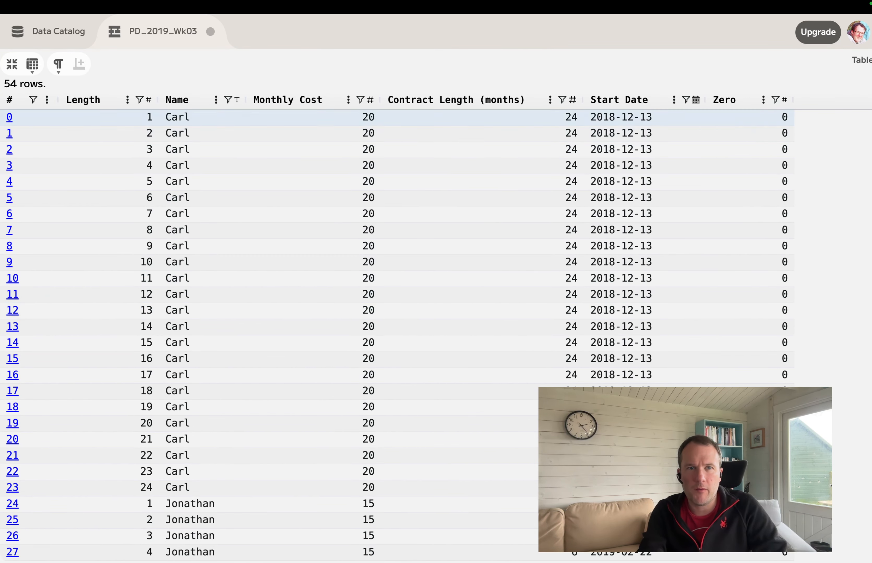
scroll(256, 487, down, 3)
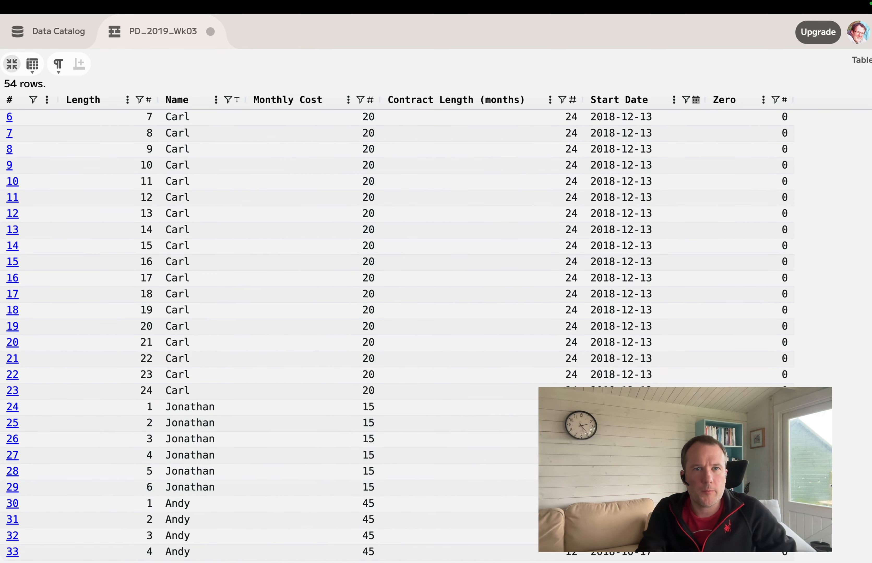
click(12, 64)
scroll(685, 256, down, 10)
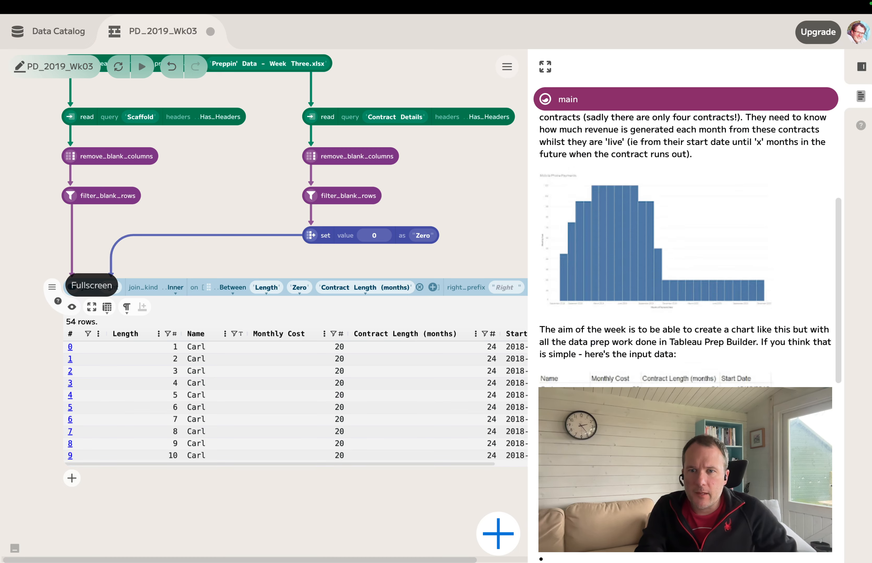
scroll(685, 256, down, 1)
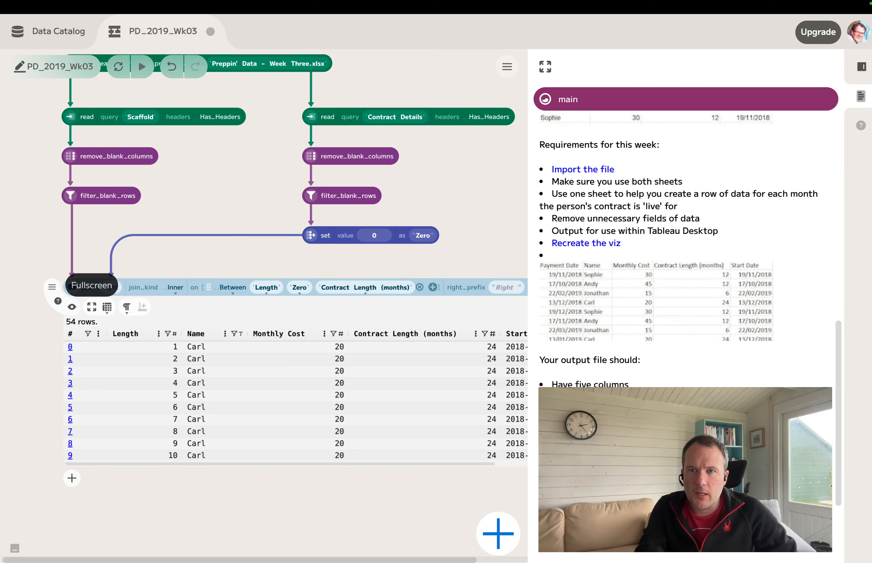
scroll(685, 256, down, 2)
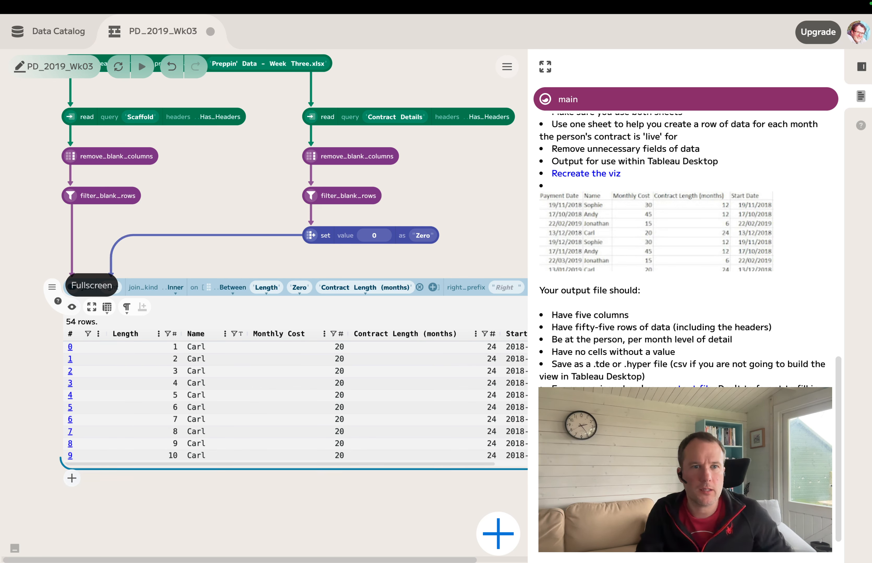
click(72, 307)
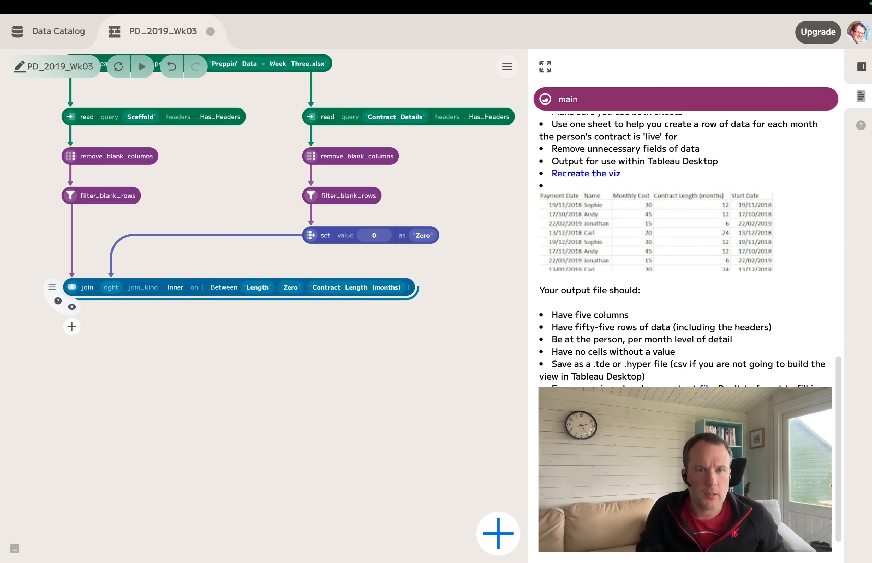
- Add a set component after the join and make its value an expression
click(70, 314)
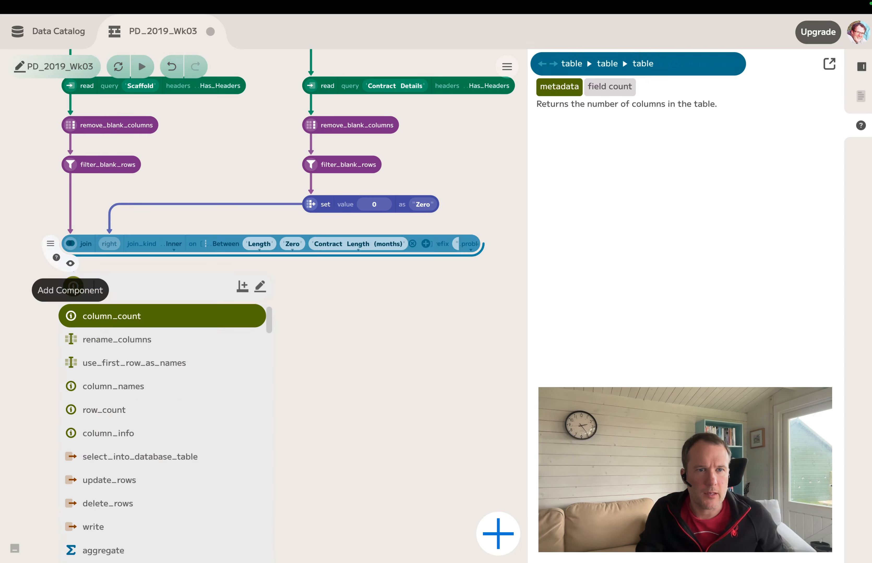
text(set)
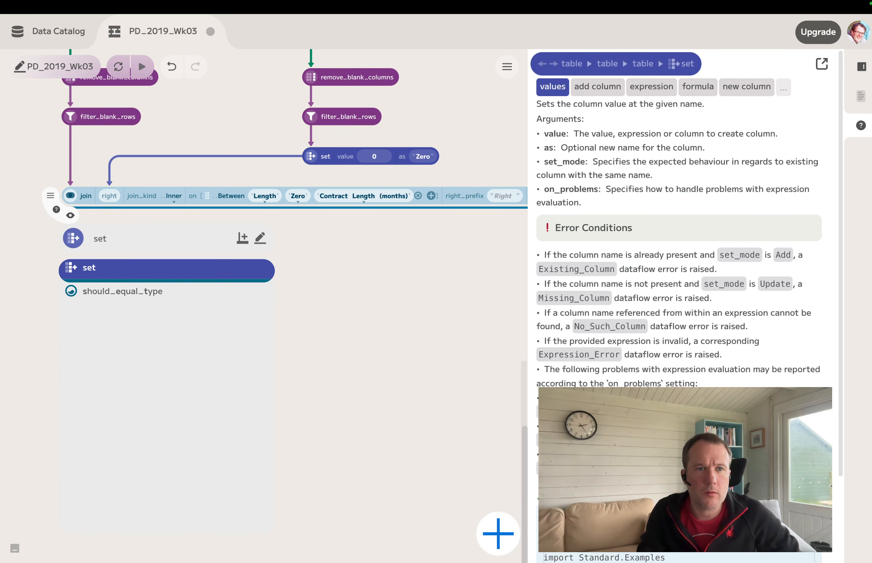
key(Return)
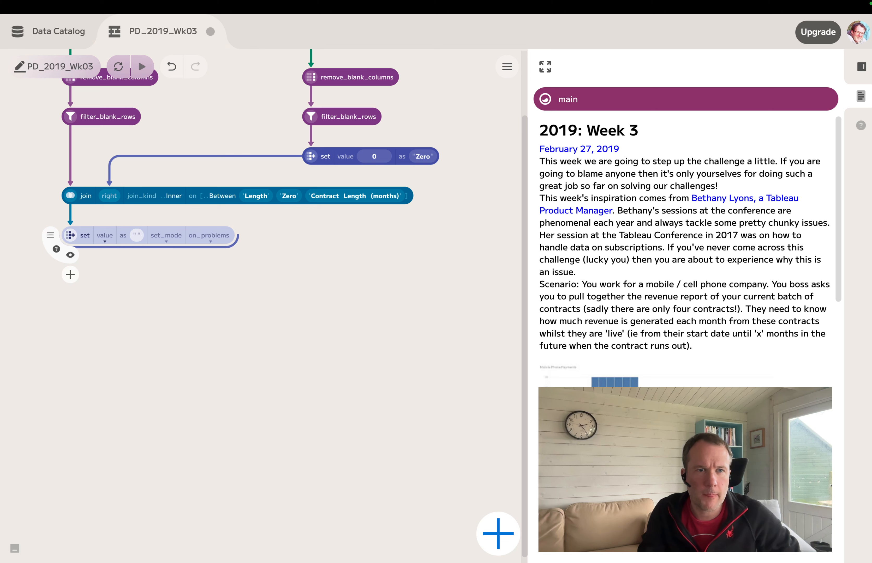
key(Return)
key(Up)
key(Up)
key(Return)
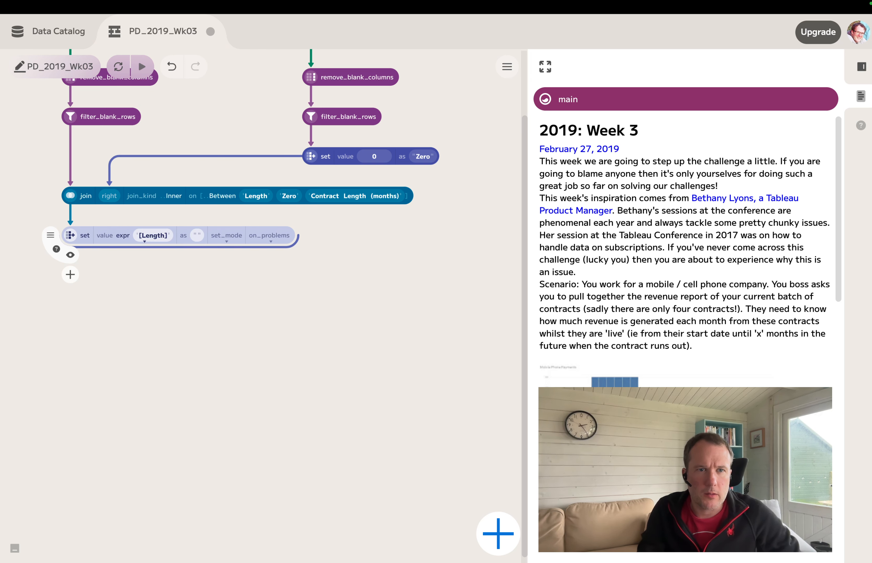
- Replace the default column reference in the new set component's expression with the opening of a date_add( call
click(153, 236)
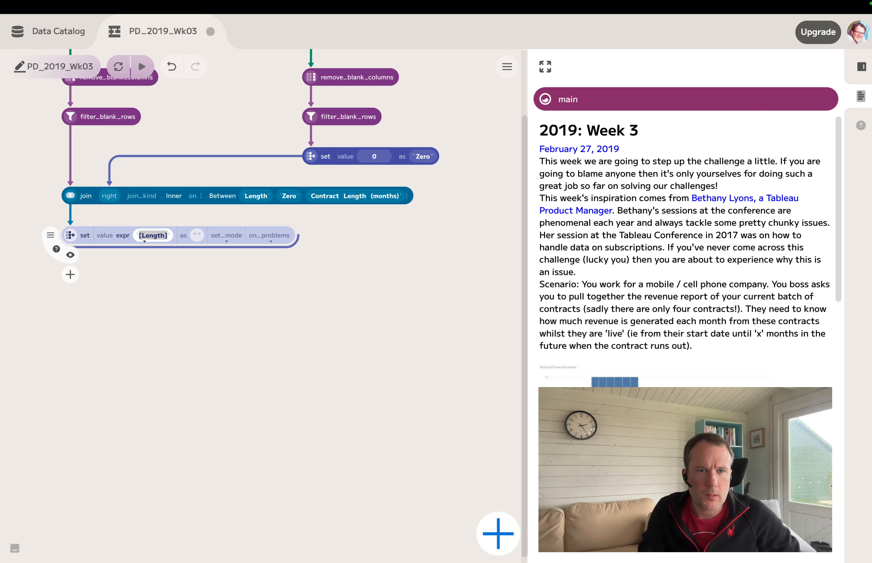
text(date)
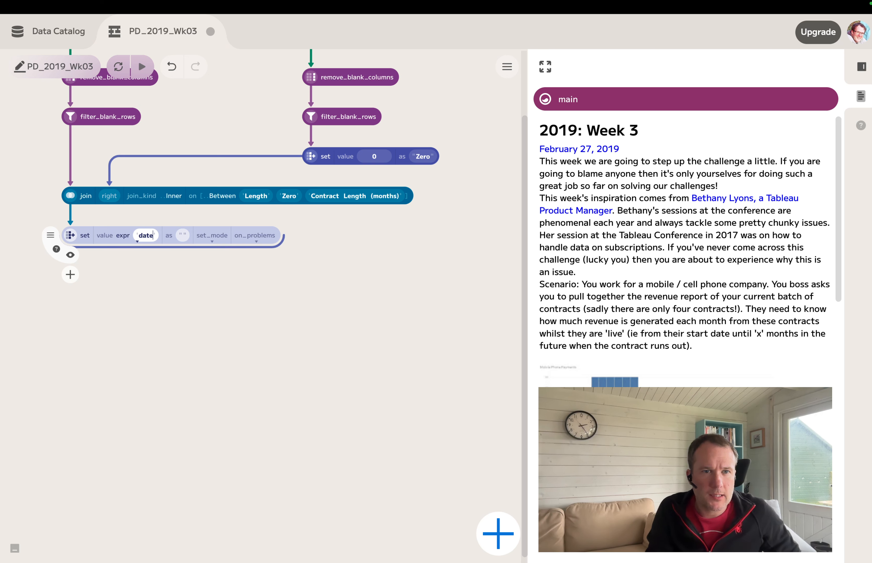
text(_add()
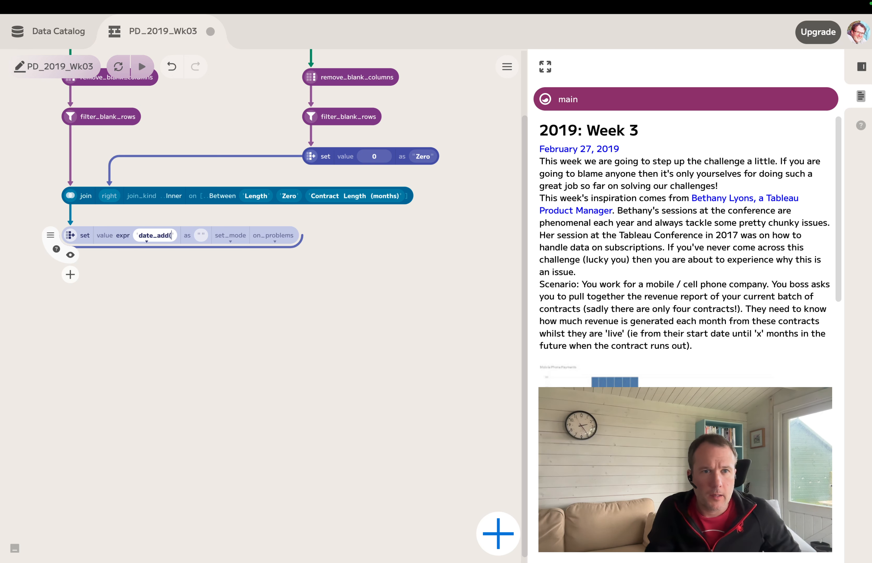
key(Return)
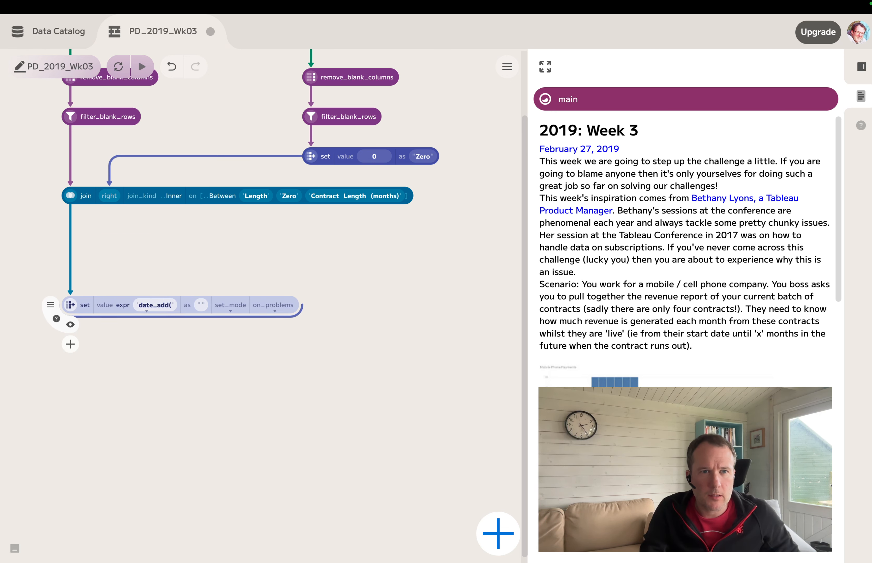
- Show the join's output table with the set component moved below it, and look at the Start Date column
click(71, 216)
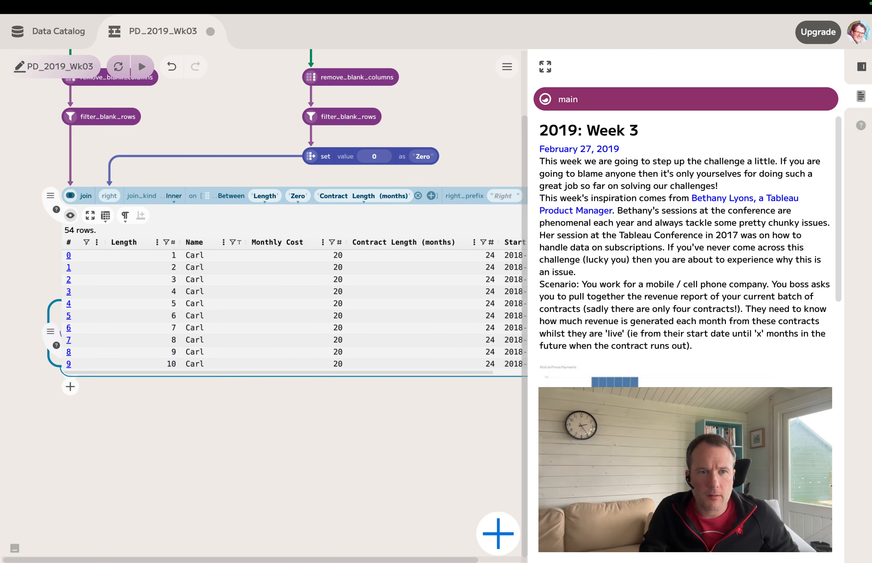
click(70, 215)
drag(71, 332, 71, 395)
click(70, 215)
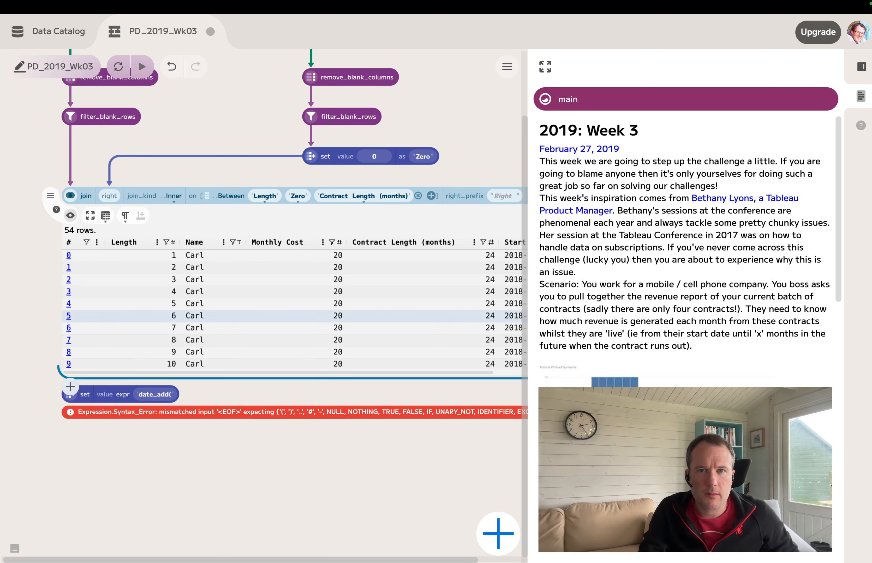
scroll(293, 308, right, 5)
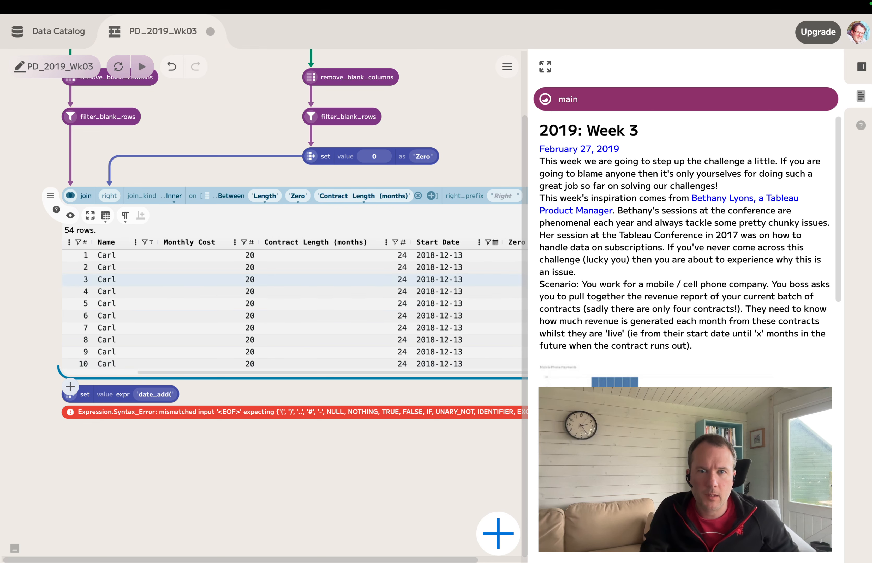
- Add [Start Date] as the first argument of the set component's date_add( expression, followed by a comma
click(155, 394)
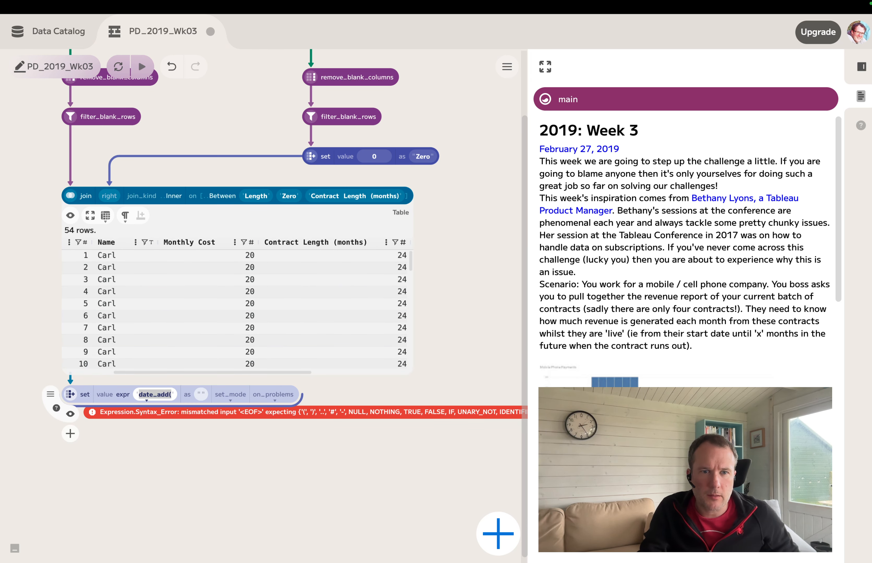
click(172, 394)
text([T)
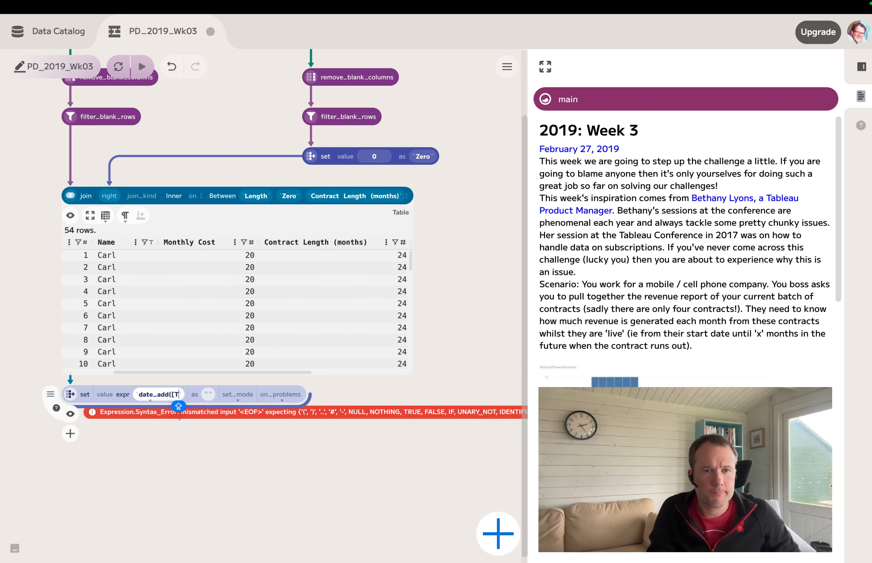
key(BackSpace)
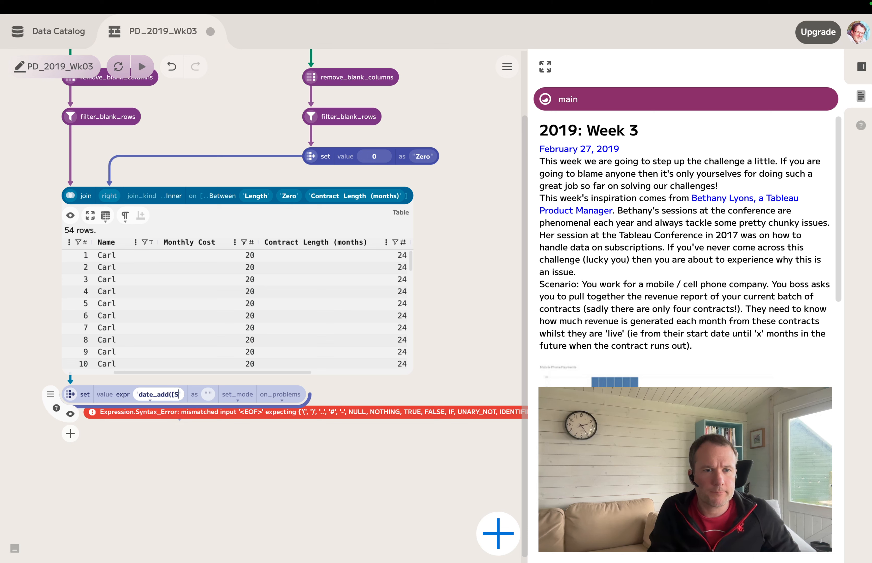
text(START)
key(BackSpace)
key(BackSpace)
key(BackSpace)
key(BackSpace)
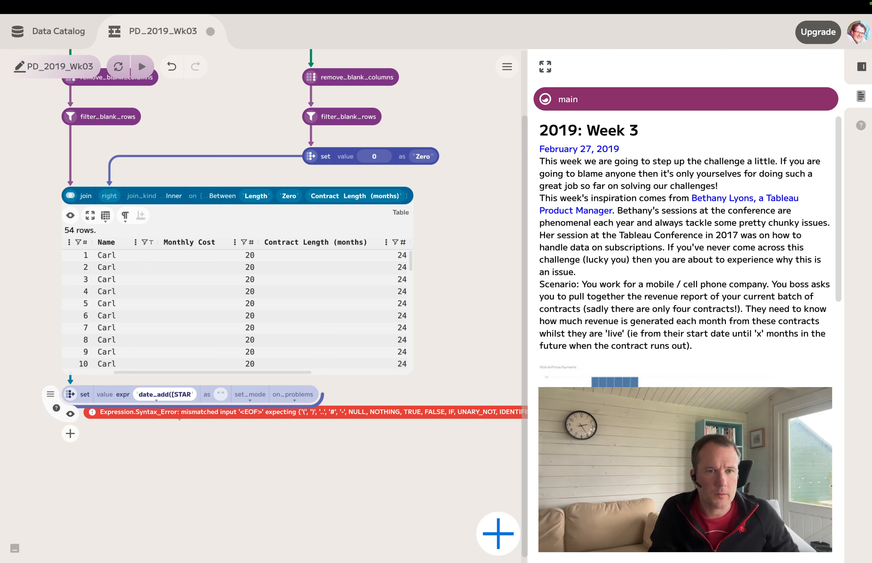
text(tart)
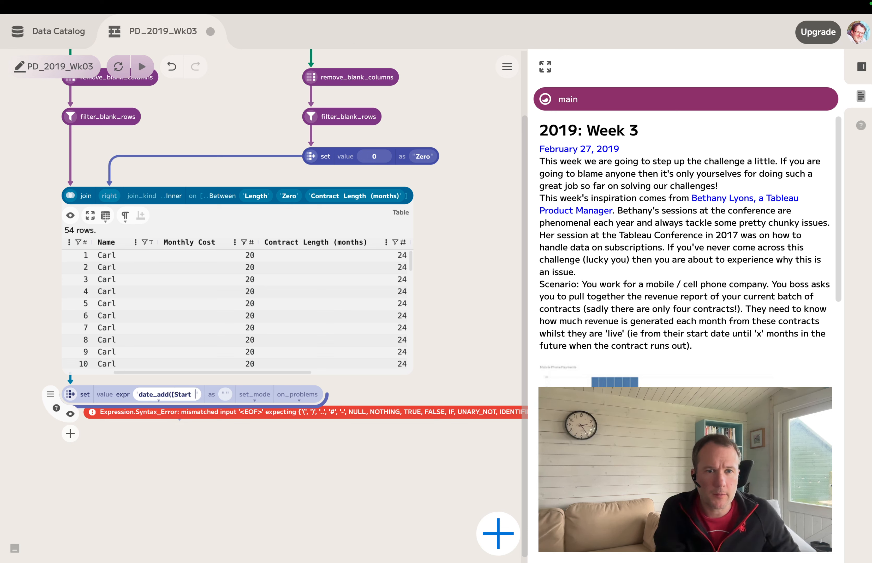
text( Date])
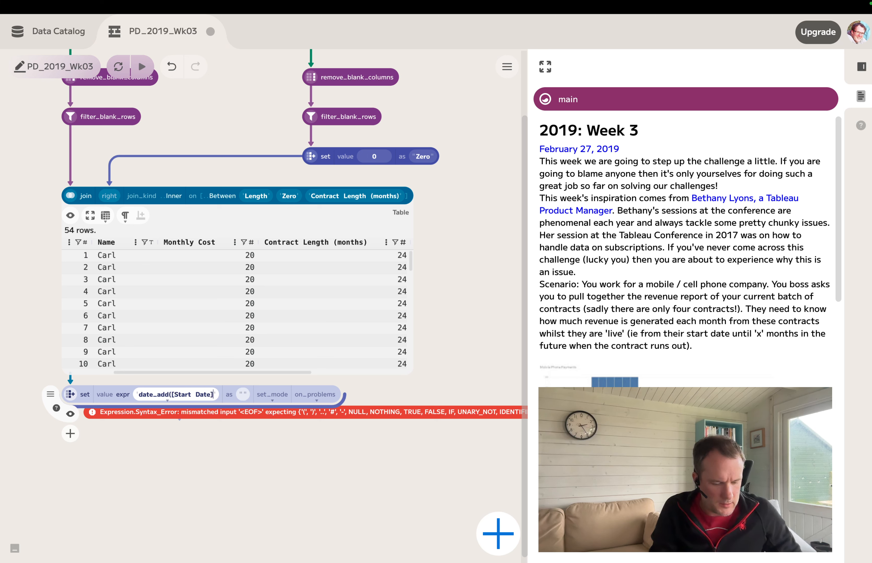
text(,)
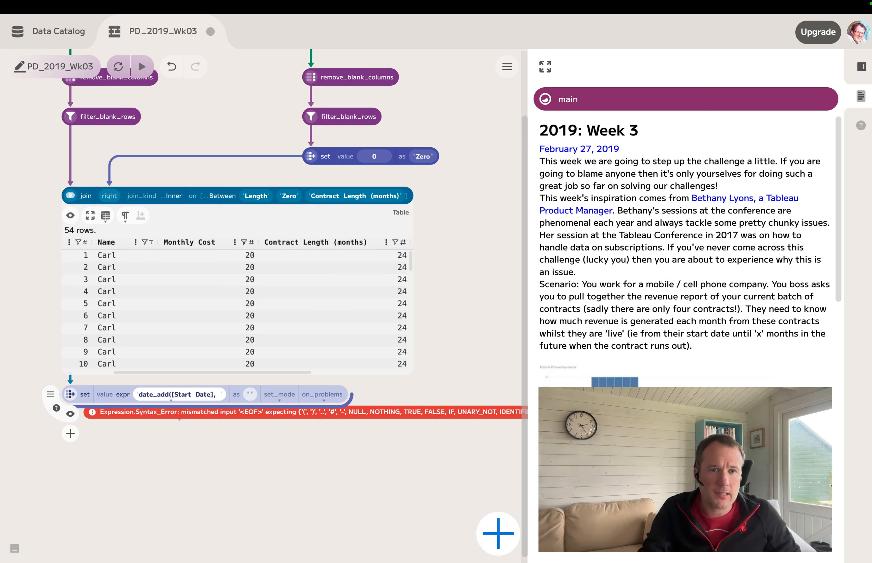
- Check the join's Length column and add [Length]-0 as the second argument of the date_add expression
drag(212, 372, 161, 372)
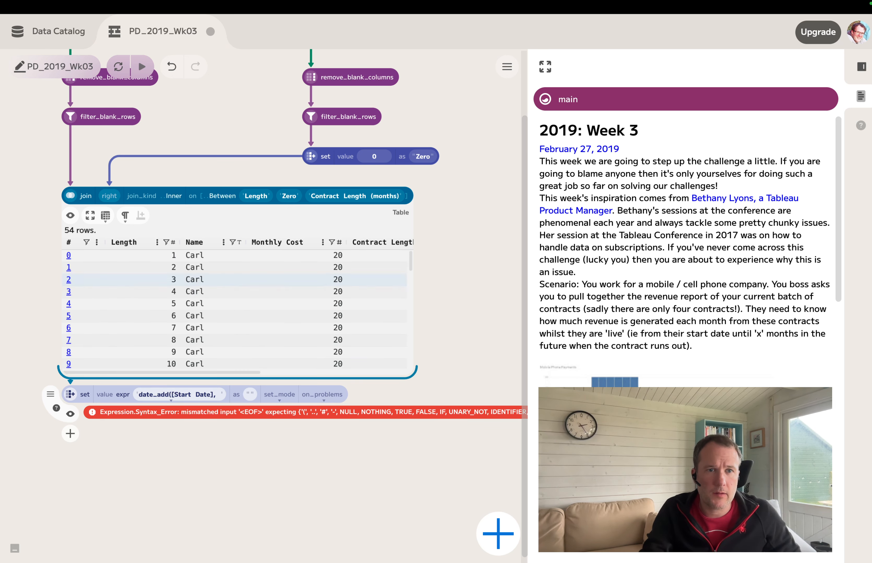
click(171, 395)
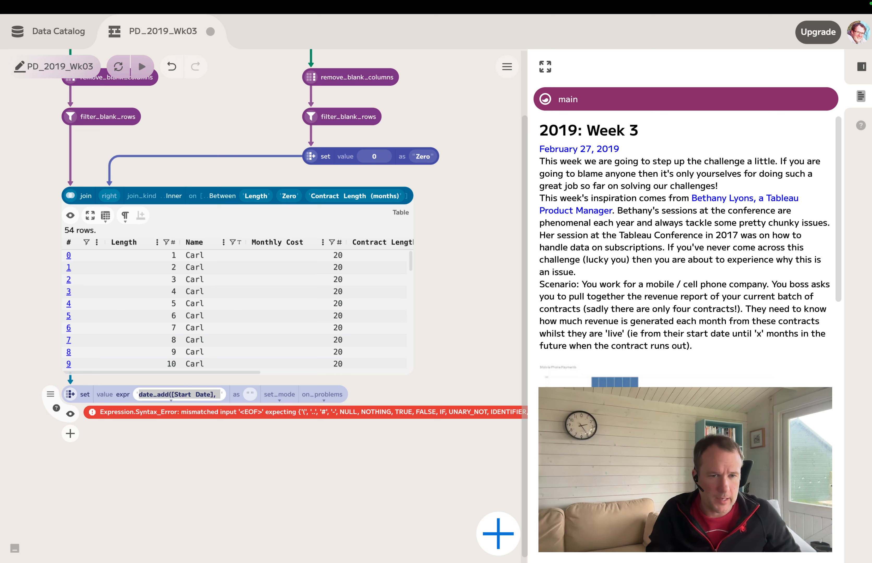
click(220, 394)
text([L)
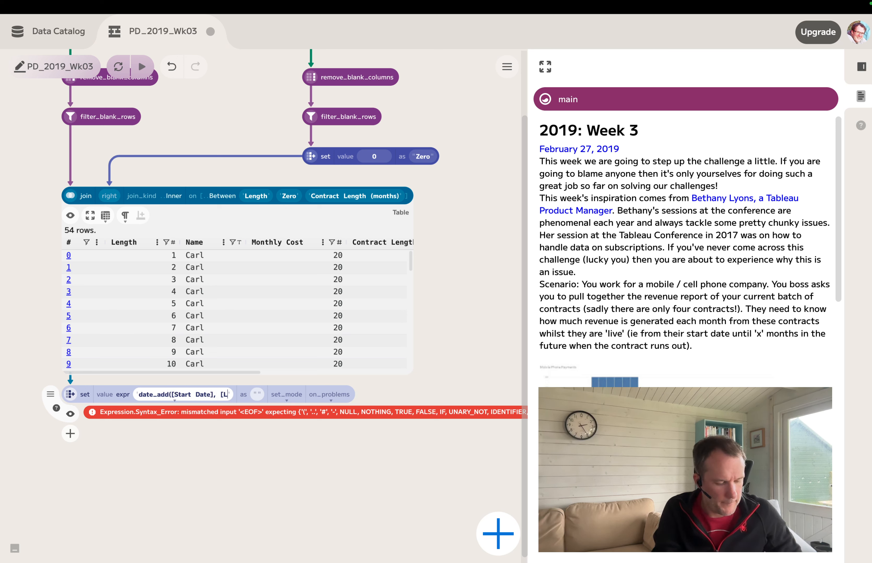
text(ength)
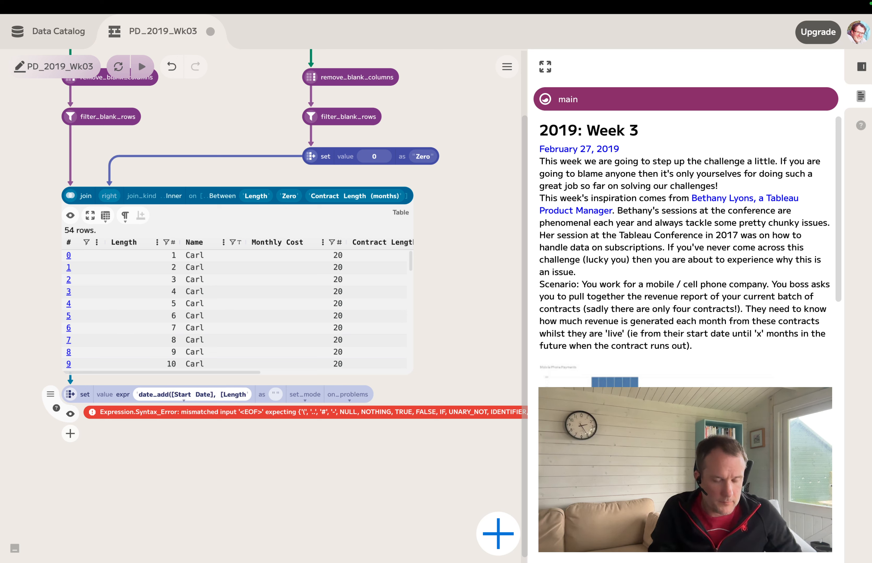
text(])
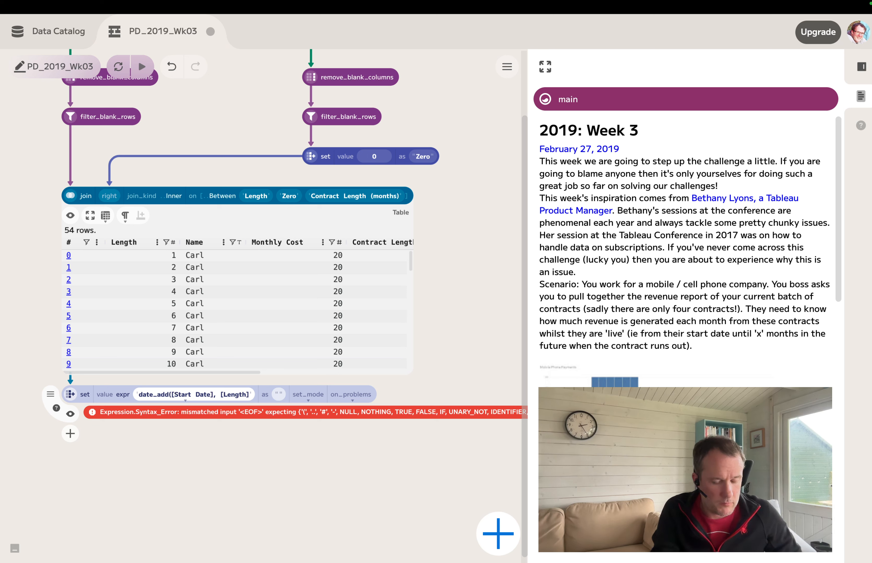
text(-0)
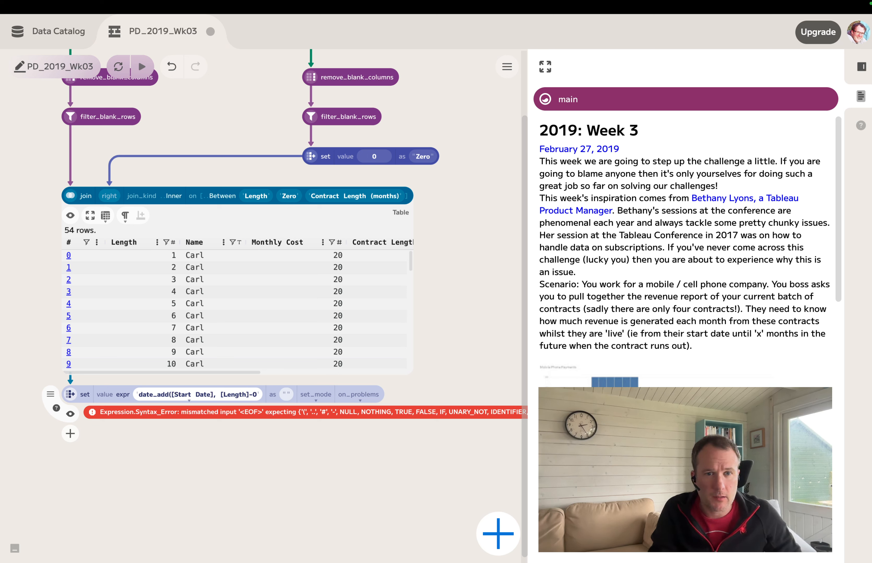
- Finish the date_add expression with ..Month as the period argument and a closing parenthesis
text(, )
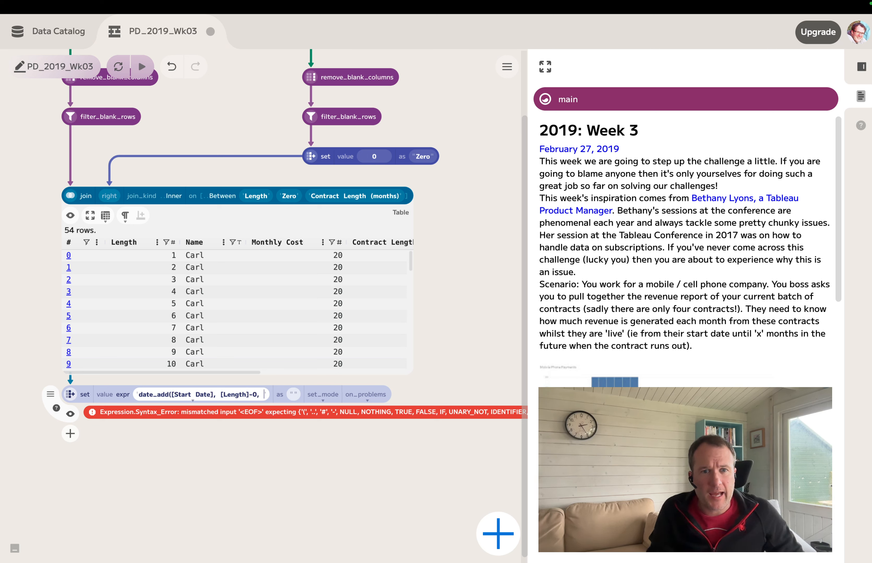
text(..)
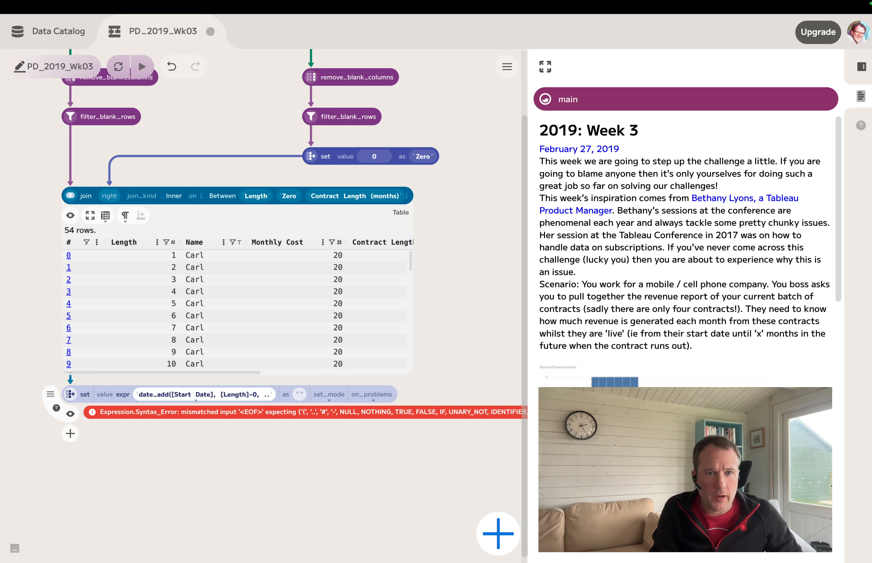
text(Month)
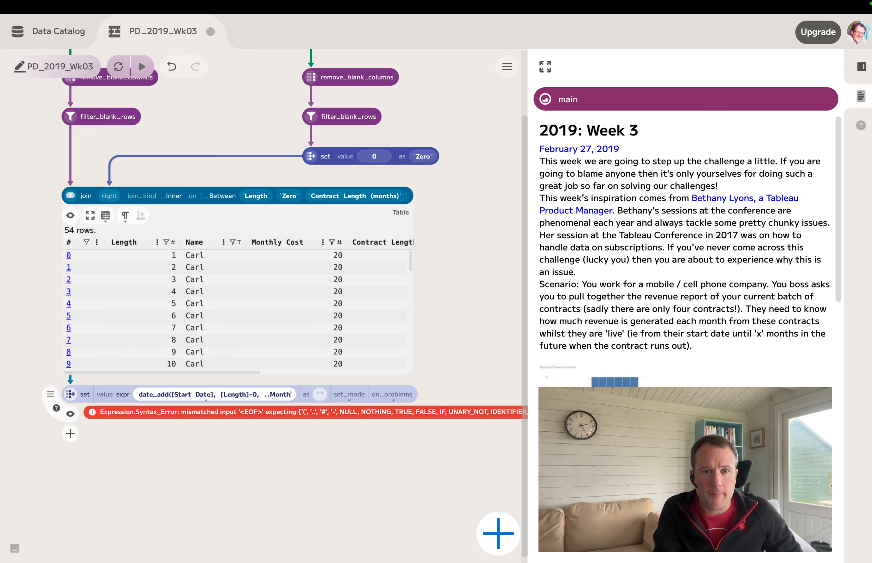
text())
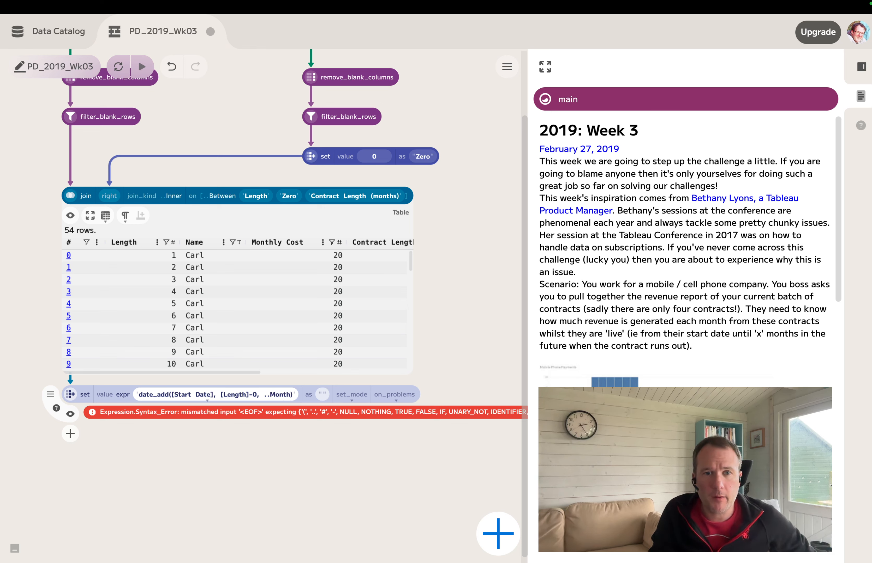
key(Tab)
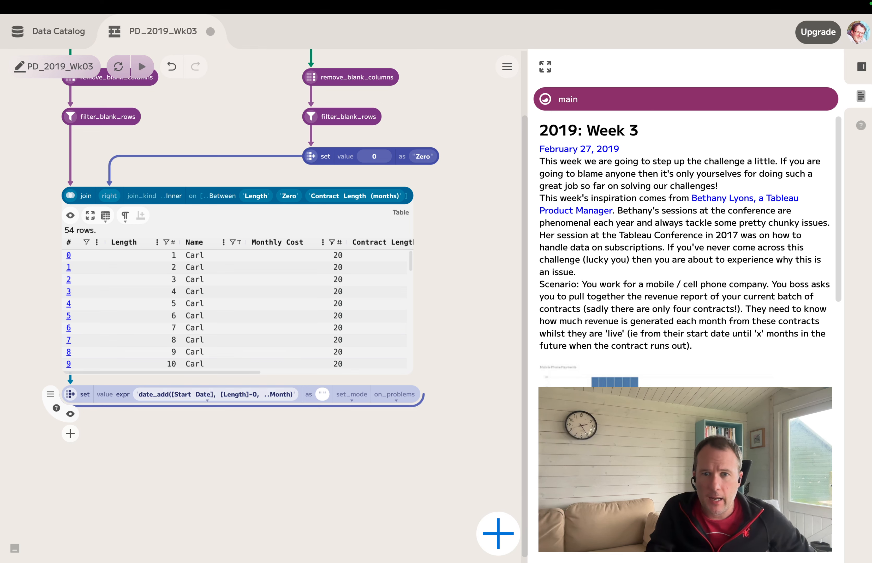
- Name the set component's new column Payment Date, matching the required output in the challenge notes
scroll(685, 293, down, 15)
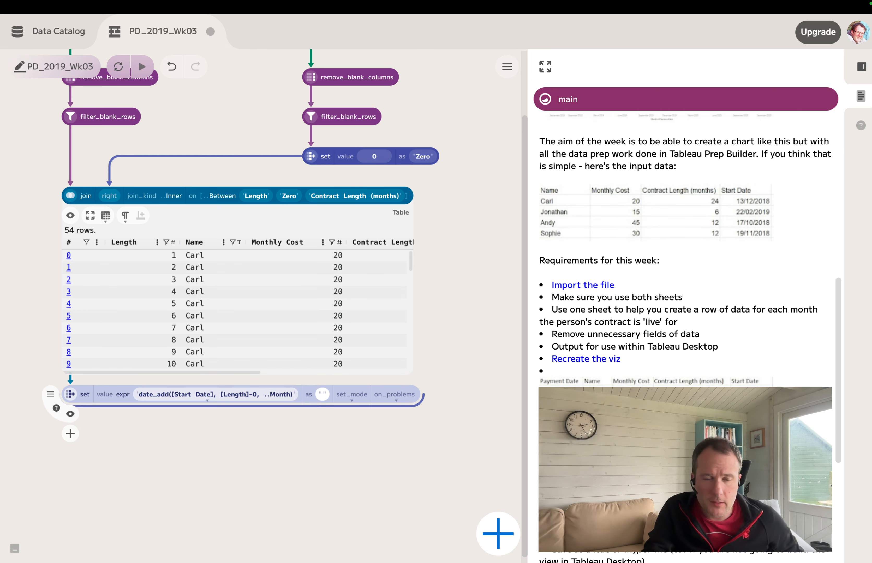
text(Paymen)
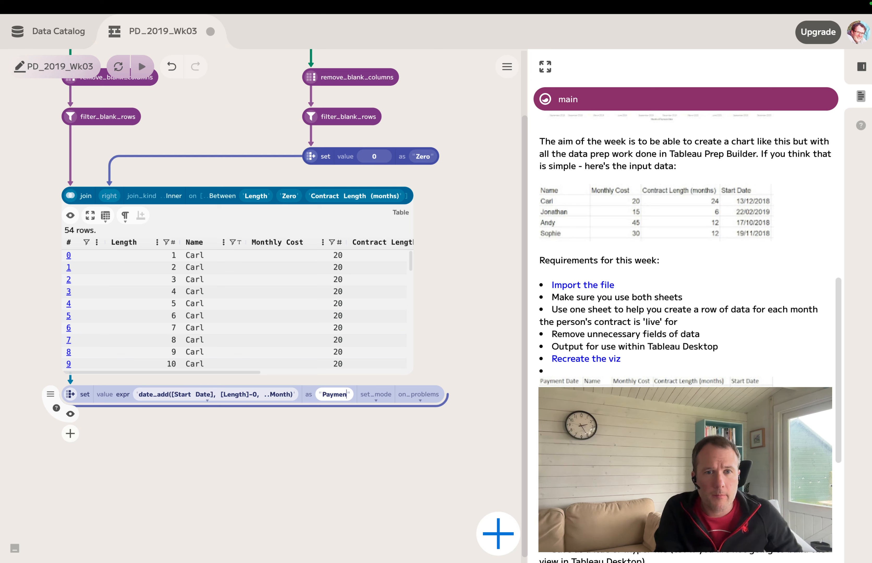
text(t Date)
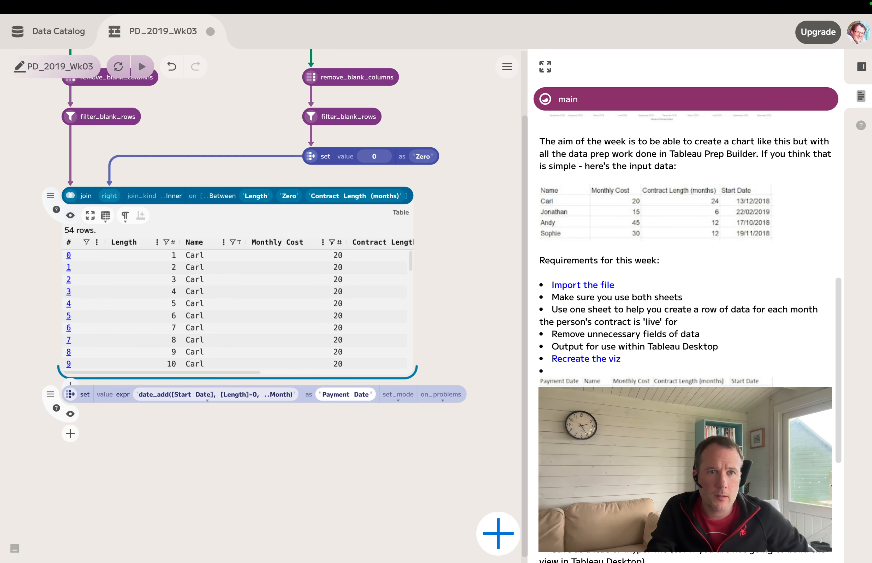
- Hide the join's table and examine the set component's output at full size, comparing Payment Date with Start Date
click(70, 216)
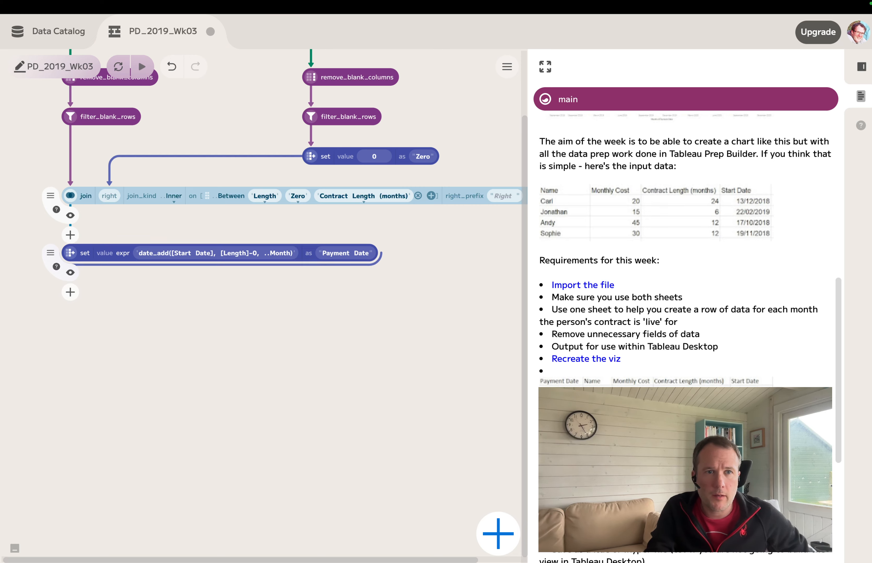
click(71, 255)
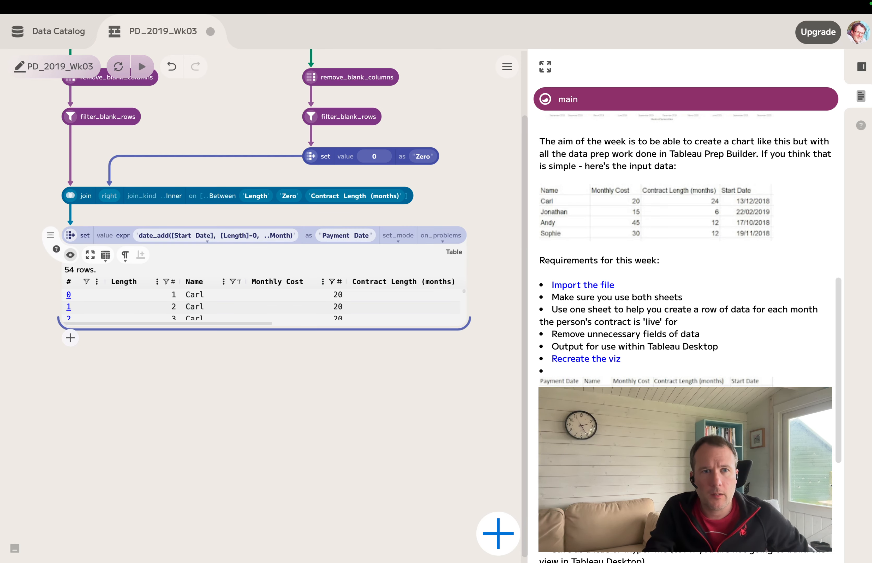
click(90, 255)
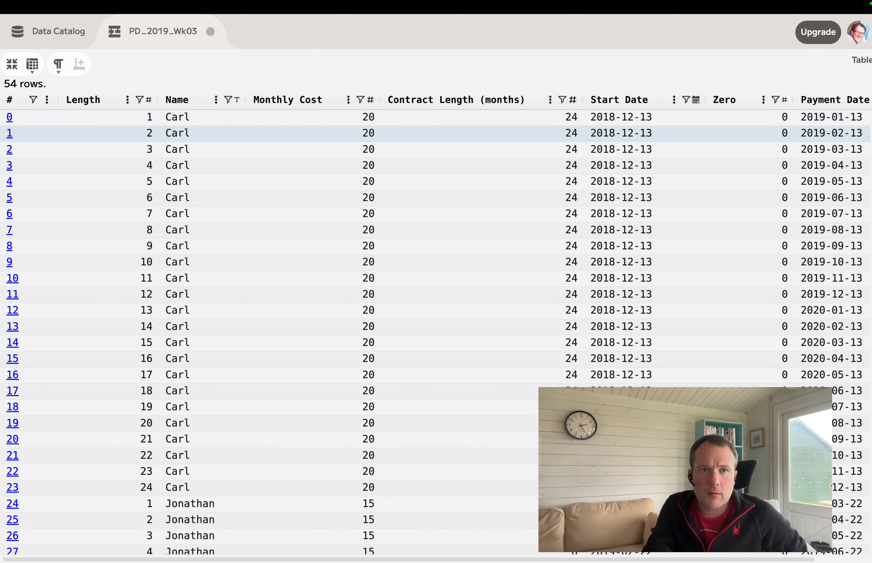
scroll(436, 133, down, 2)
scroll(436, 133, up, 2)
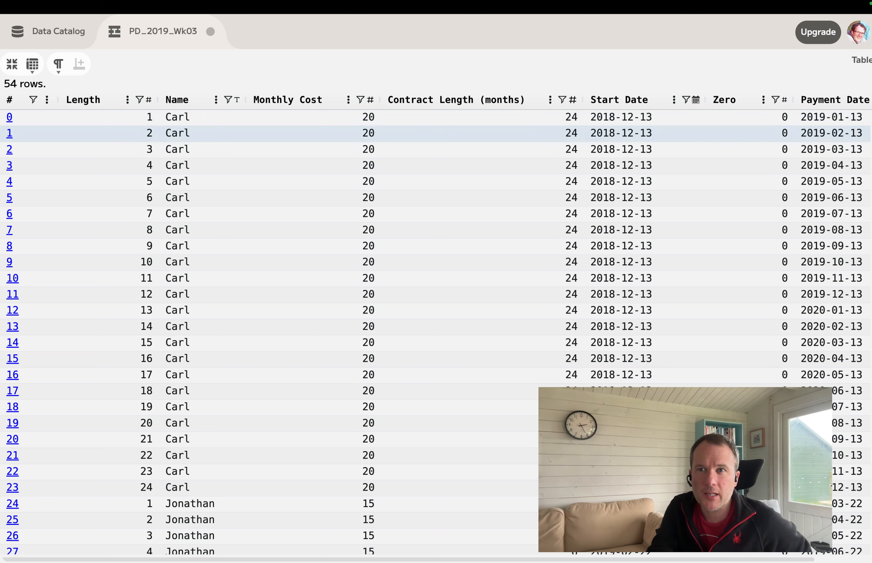
click(11, 65)
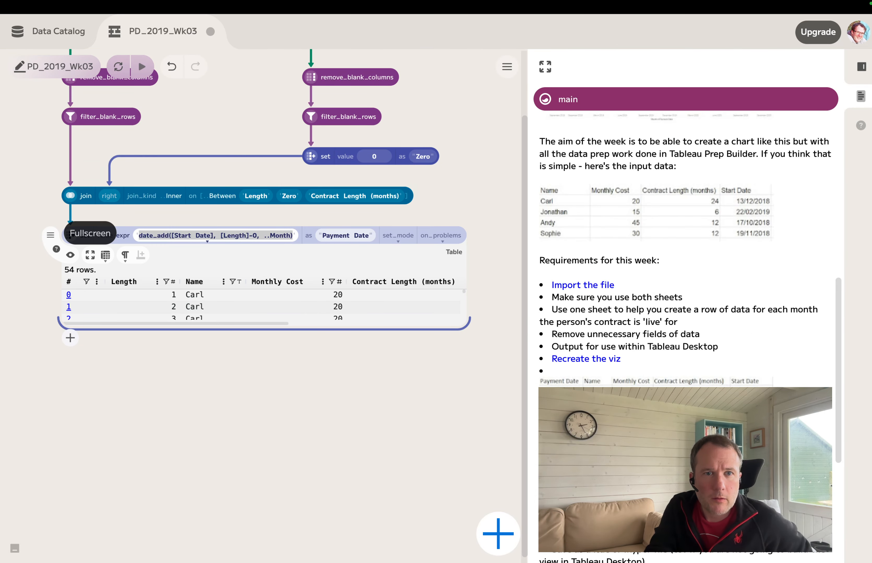
- Change the second date_add argument to [Length] - 1 in the Payment Date expression
click(249, 235)
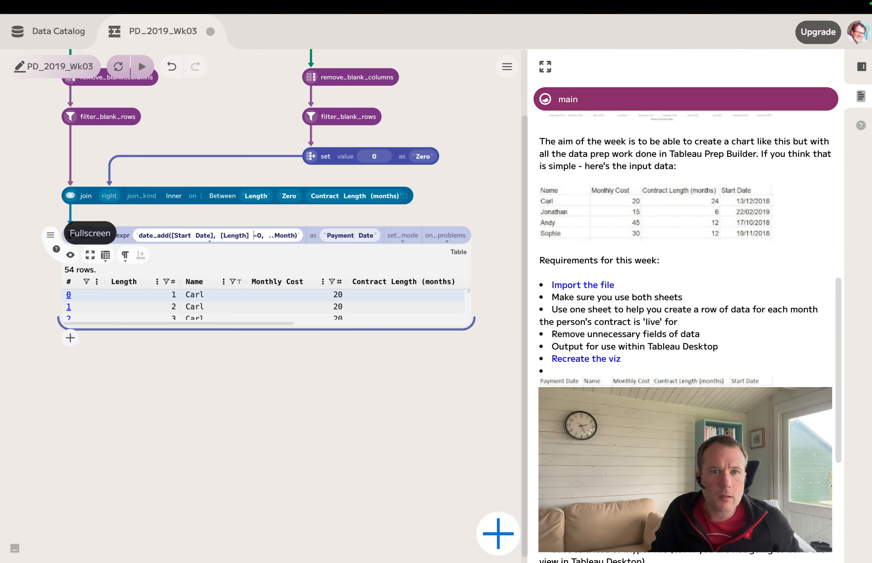
key(Right)
click(266, 235)
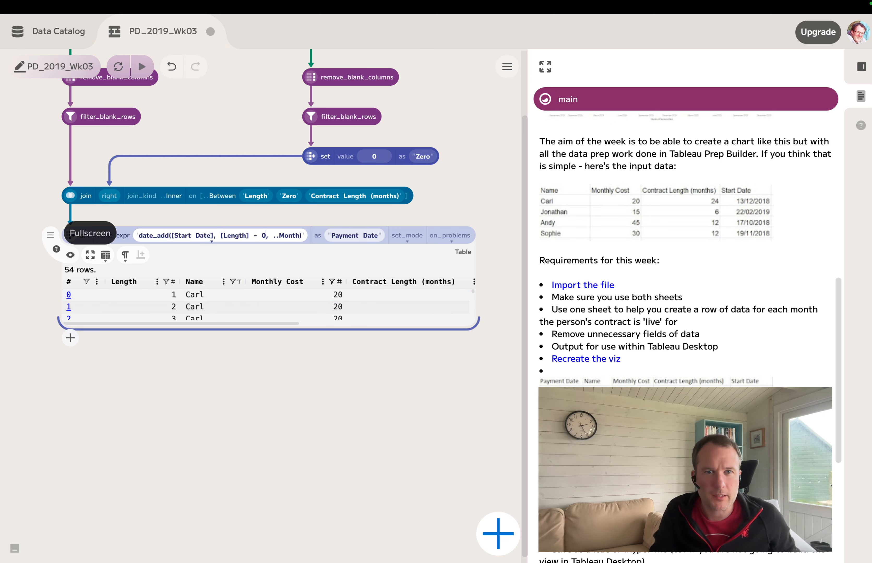
key(BackSpace)
text(1)
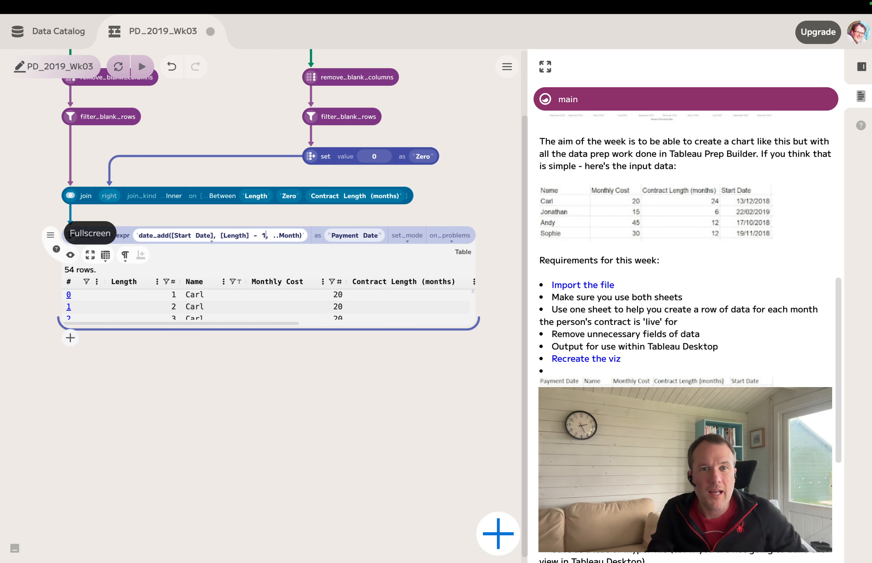
key(Return)
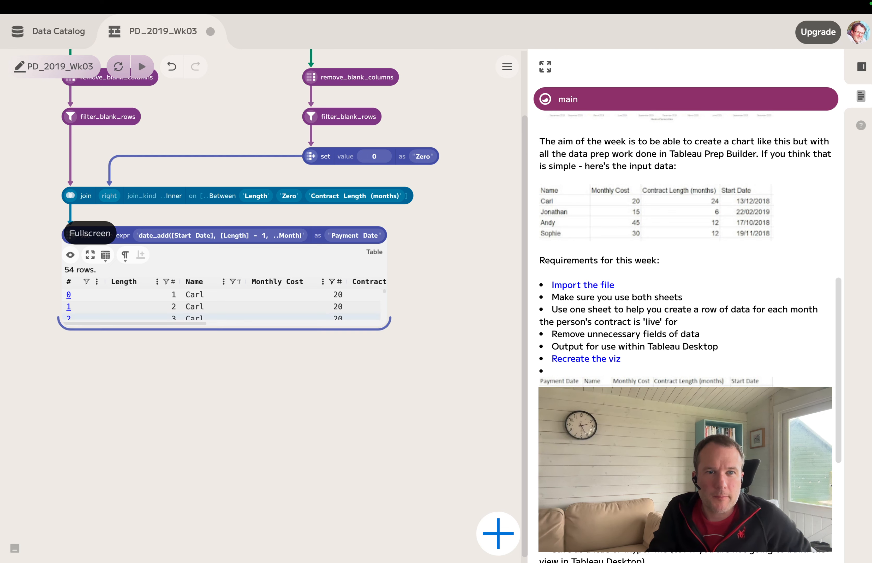
- Check the recalculated Payment Date column against Start Date, and hide the set component's output table
scroll(224, 301, right, 10)
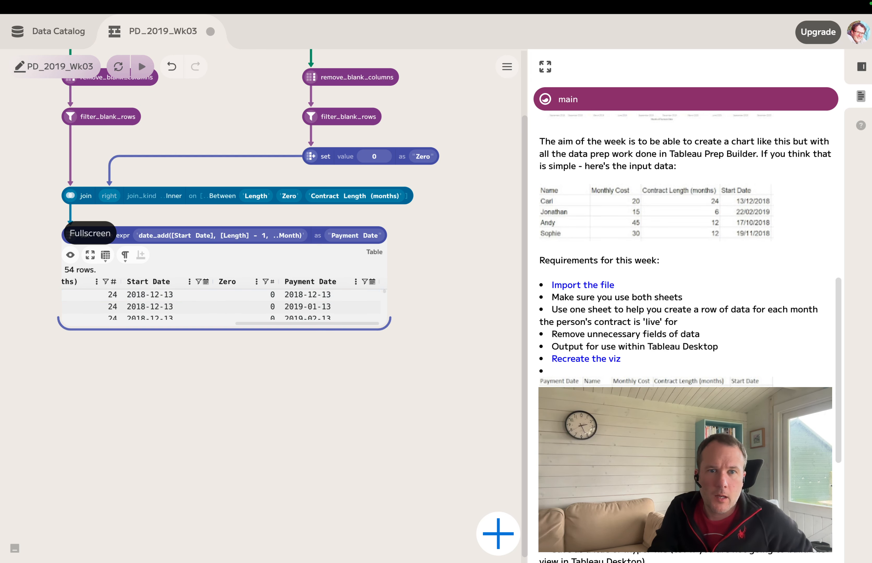
scroll(224, 300, left, 10)
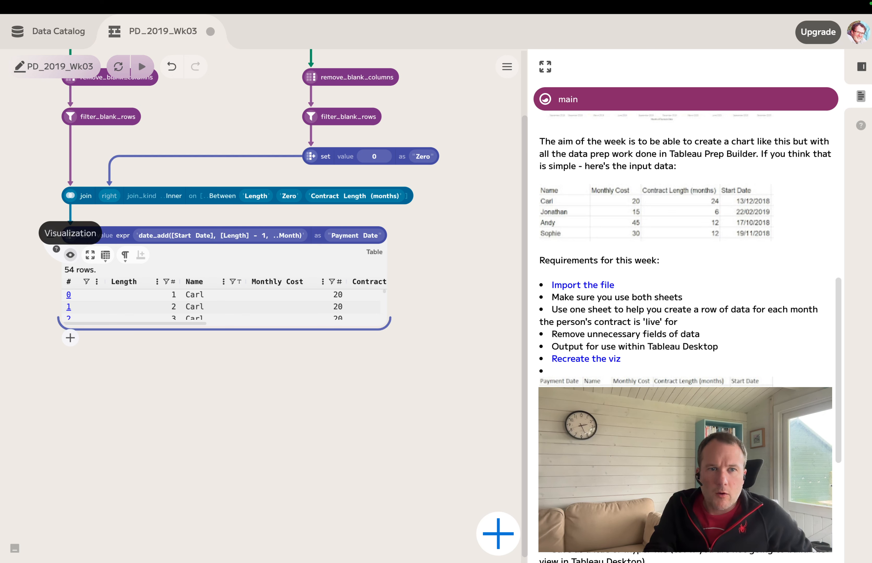
click(70, 254)
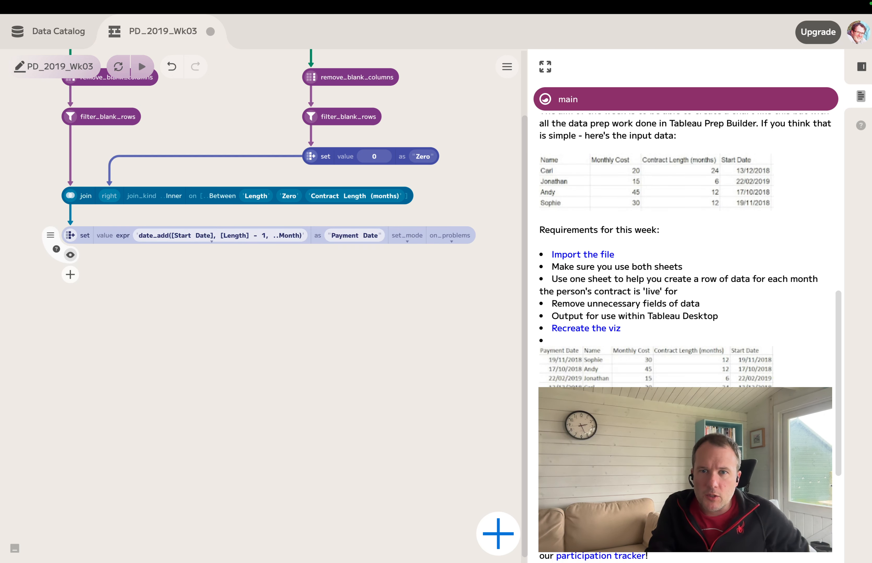
- Add a select_columns component after the Payment Date set component
scroll(608, 293, down, 2)
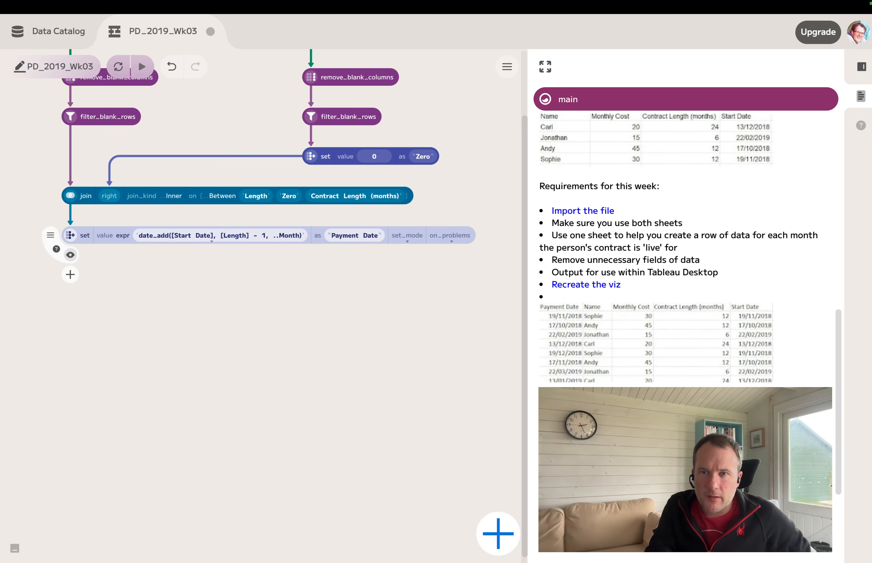
click(71, 274)
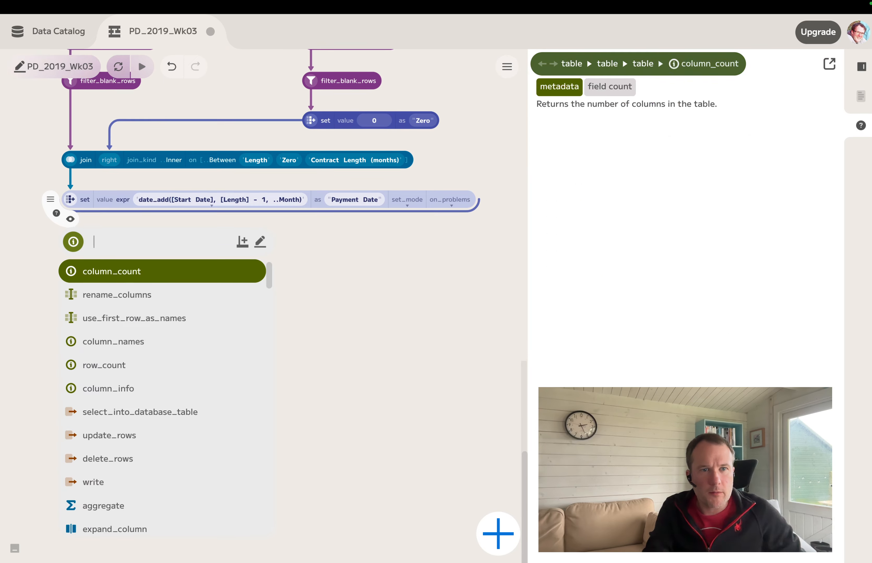
text(se)
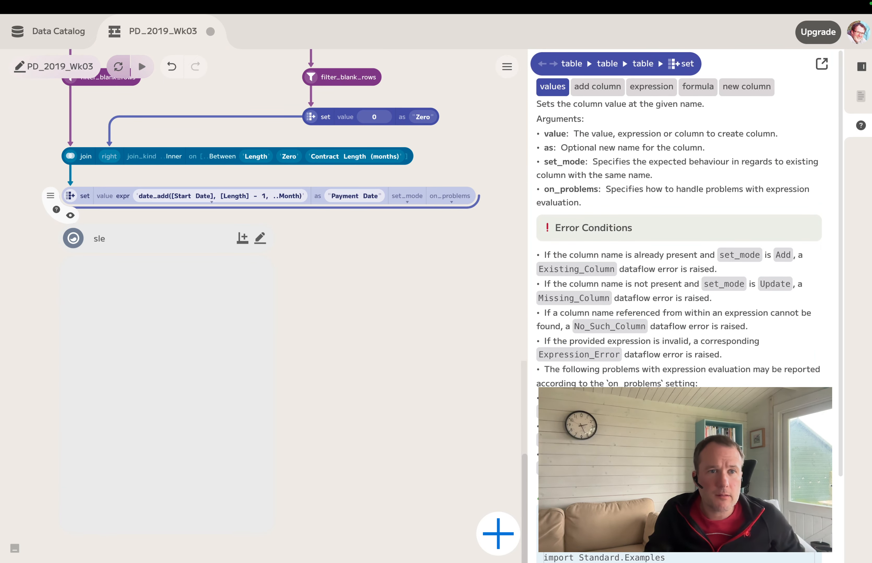
text(l)
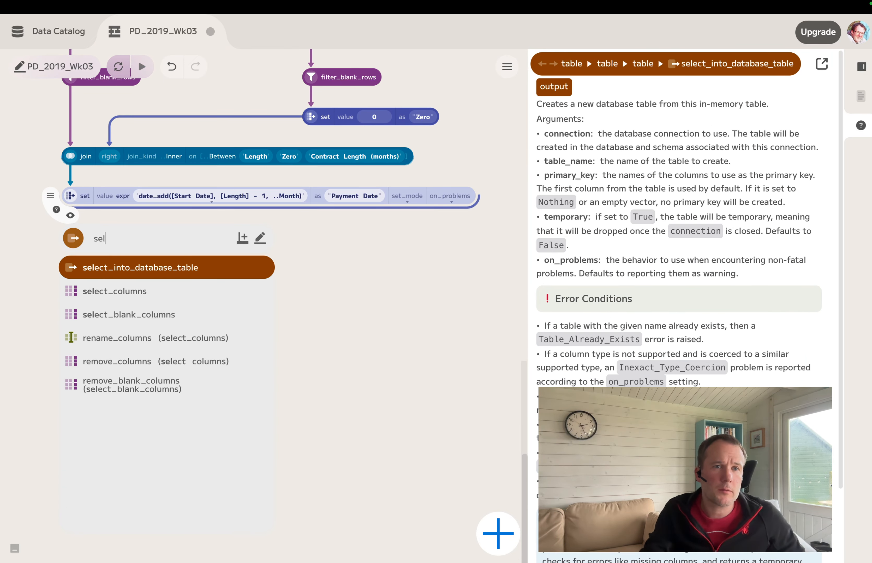
key(Down)
key(Return)
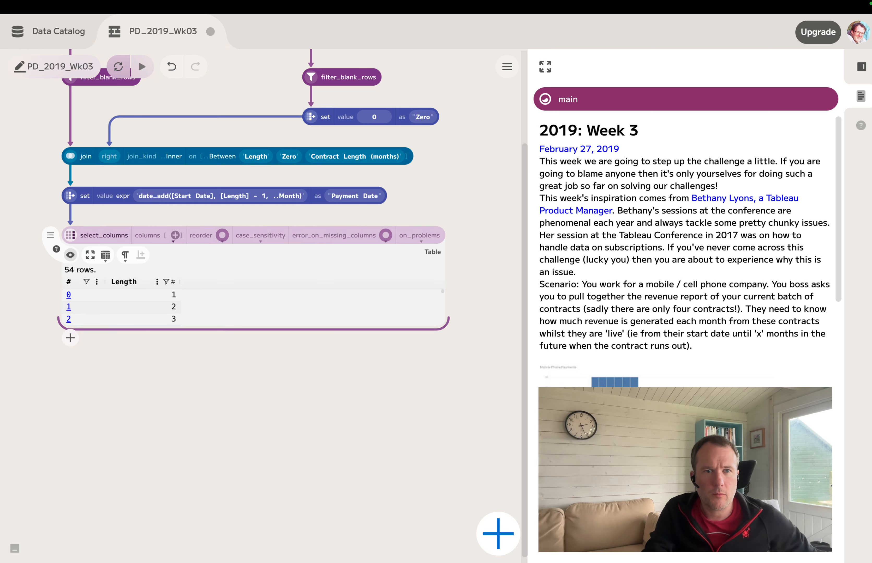
- Choose Payment Date, Name, Monthly Cost, Contract Length (months) and Start Date for select_columns, in the order of the required output in the challenge notes
click(175, 235)
scroll(685, 293, down, 15)
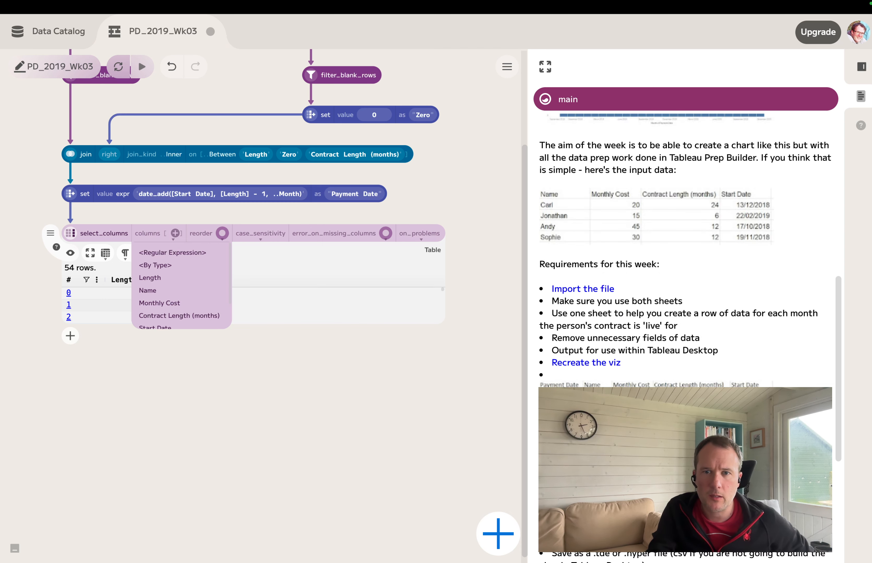
scroll(181, 289, down, 3)
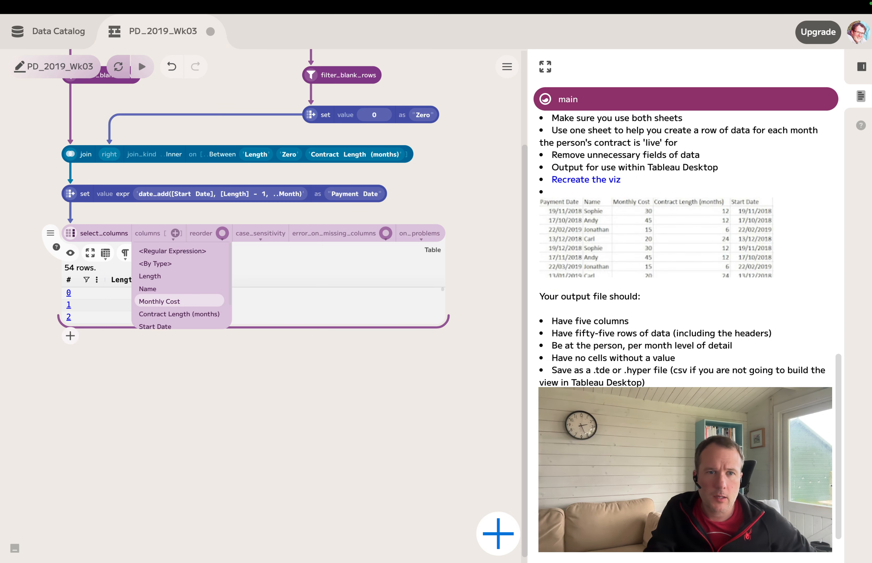
click(160, 319)
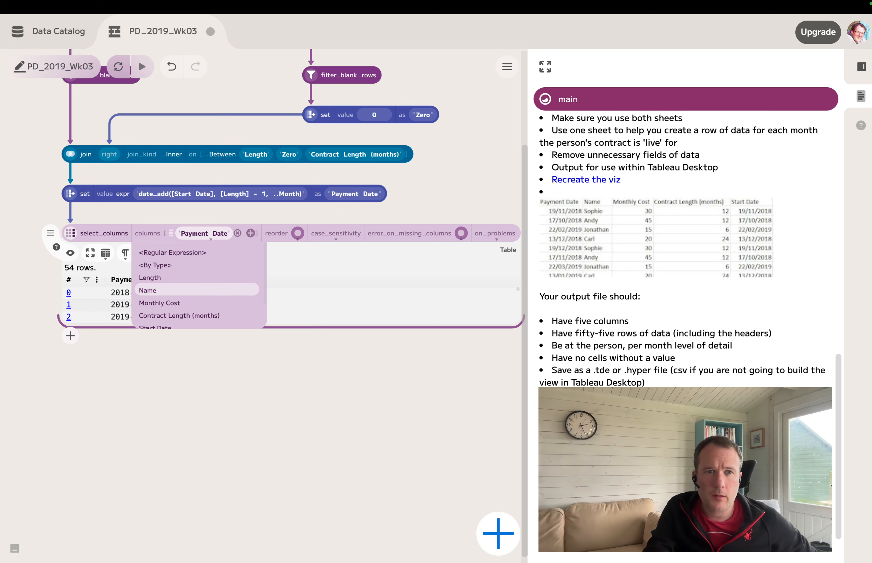
click(154, 290)
click(160, 302)
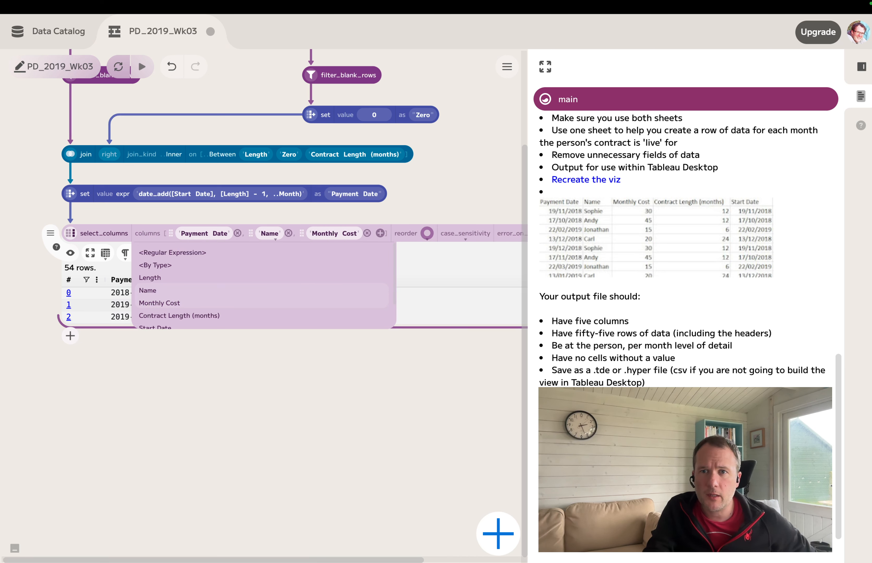
scroll(159, 303, down, 1)
click(160, 305)
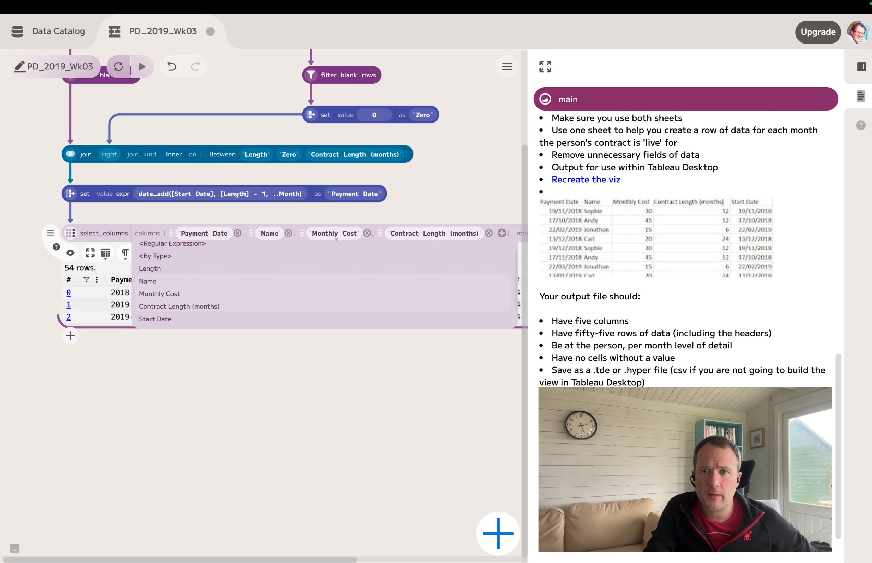
click(155, 319)
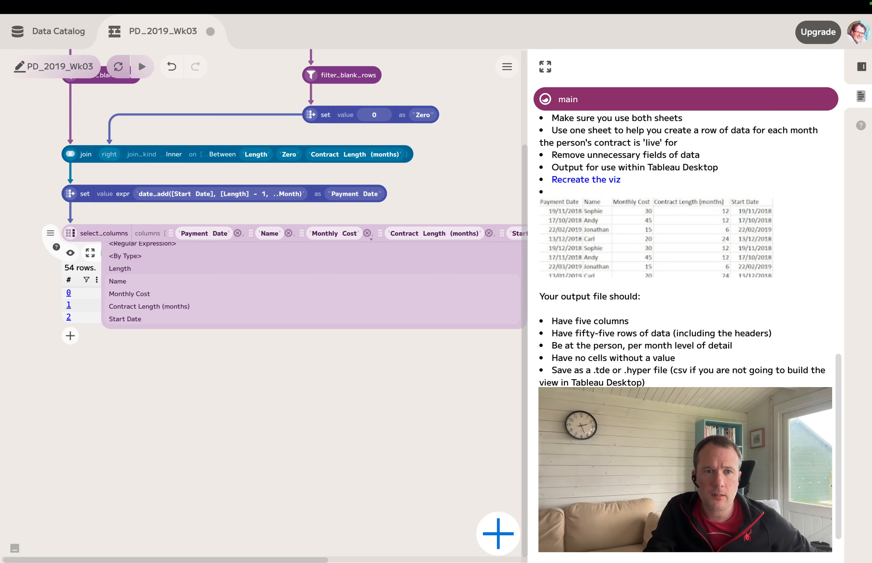
key(Escape)
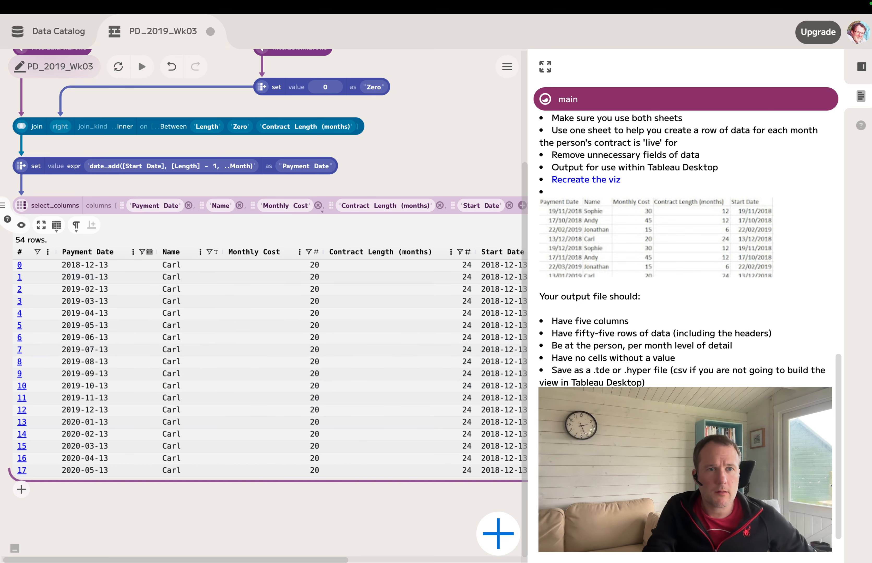
- Hide the select_columns output table and review the complete workflow from the data read onward
click(21, 224)
scroll(21, 225, up, 5)
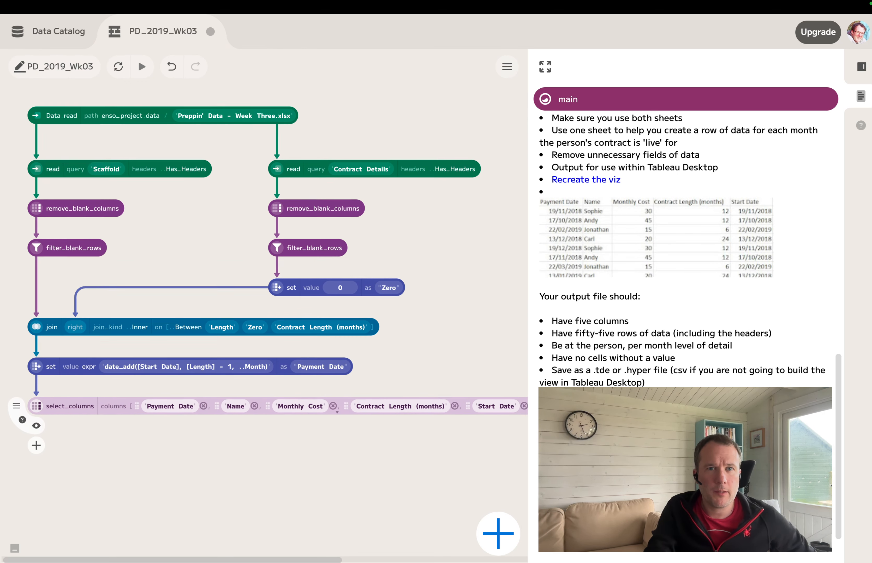
scroll(264, 279, up, 1)
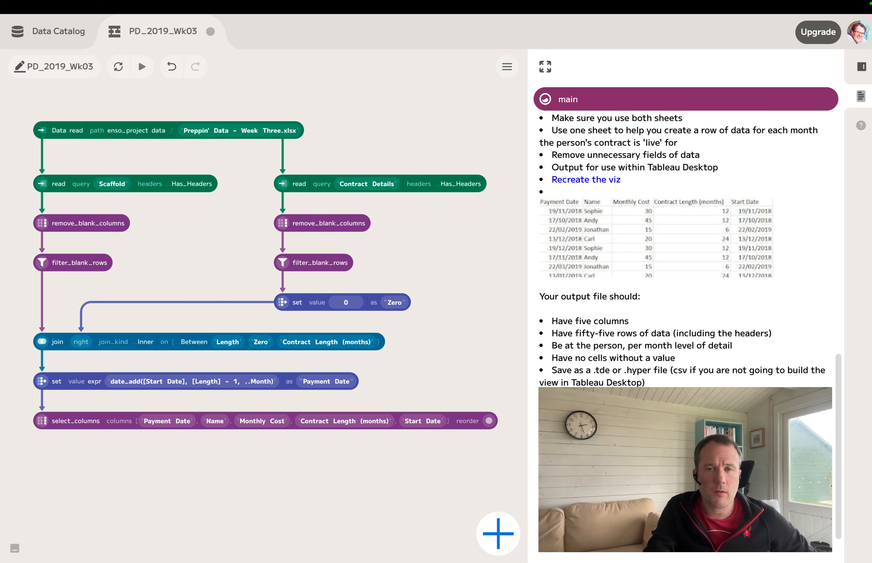